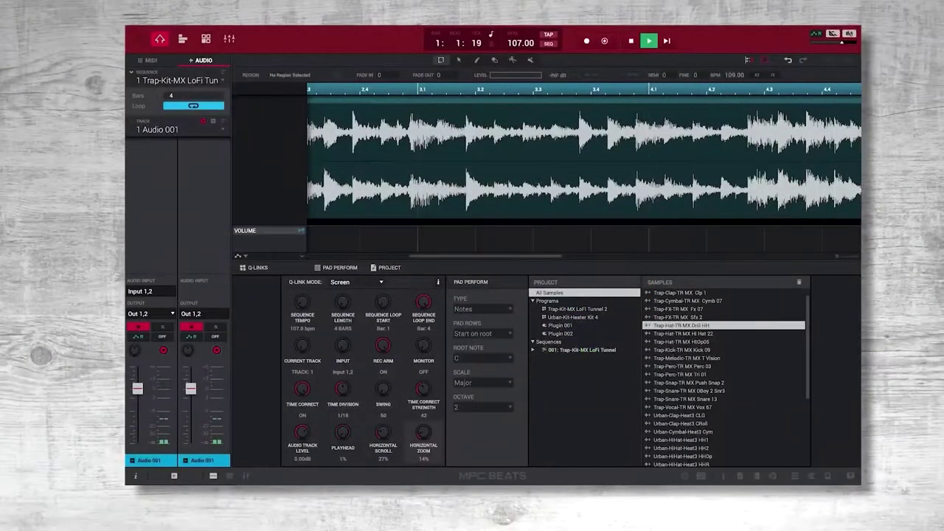
Slice the audio region at 2.4, 3.1, 3.2 and 3.3, then erase the 3.2–3.3 slice
left_click(513, 60)
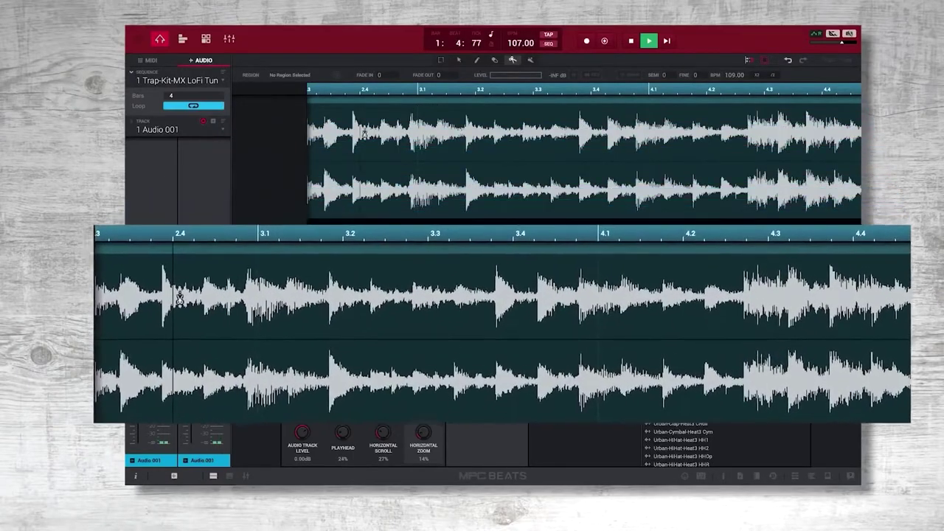
left_click(360, 142)
left_click(418, 148)
left_click(475, 151)
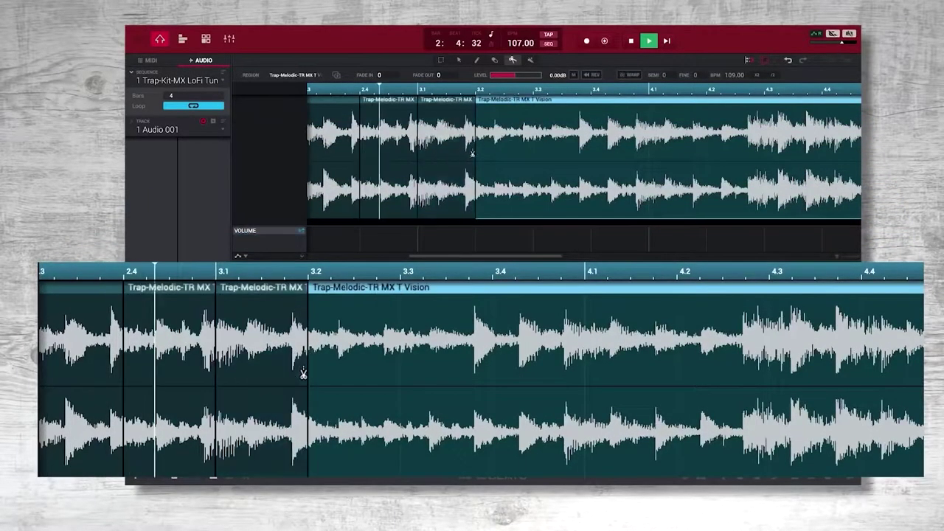
left_click(534, 147)
left_click(494, 60)
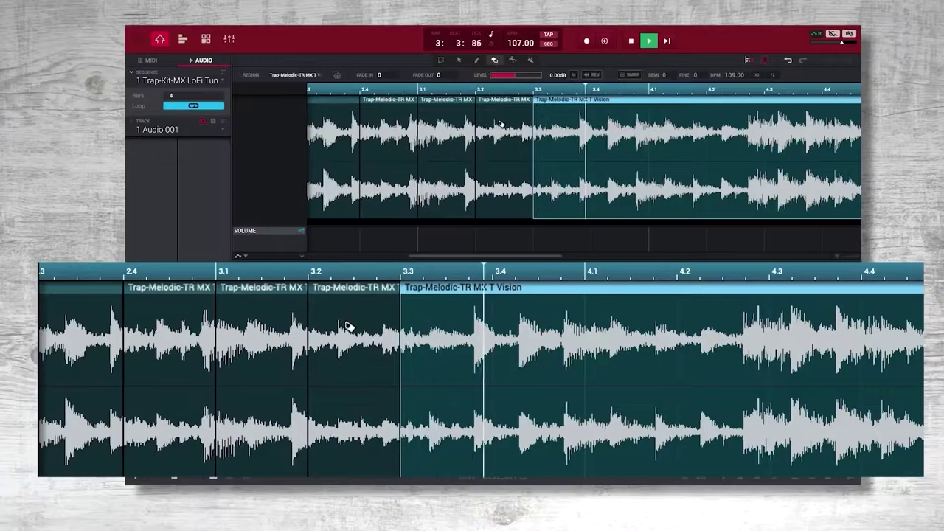
left_click(502, 126)
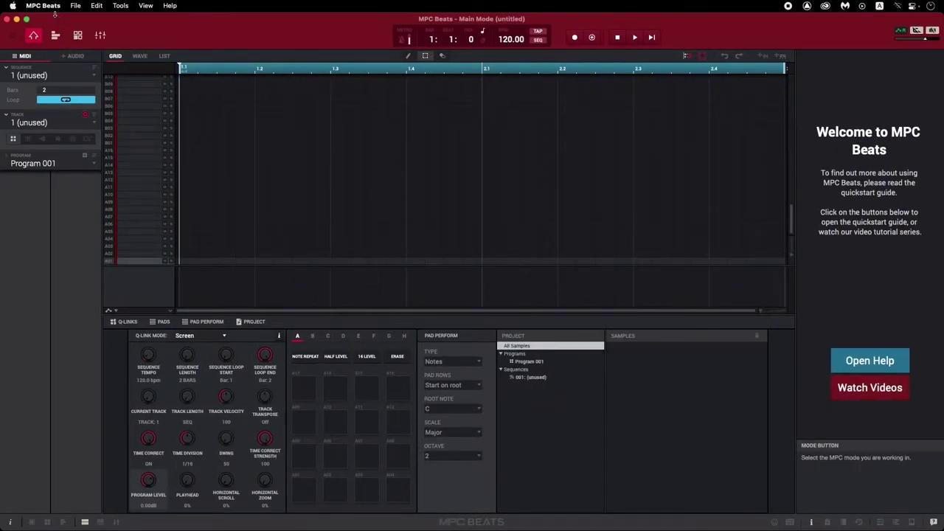
Run Check For Updates from the MPC Beats menu to see that version 2.10.0 is available
left_click(51, 6)
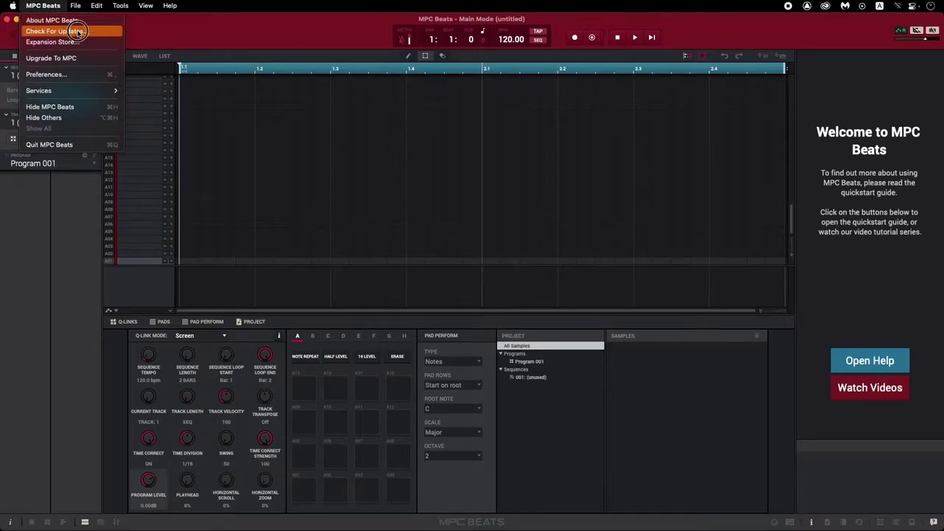
left_click(77, 32)
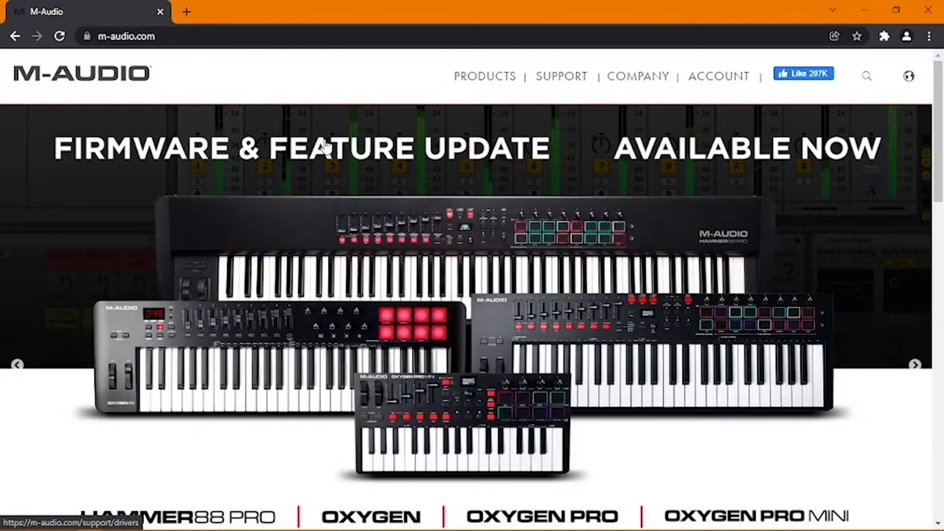
Go to SUPPORT > Drivers & Updates and choose the USB Audio and MIDI Interfaces series
mouse_move(559, 95)
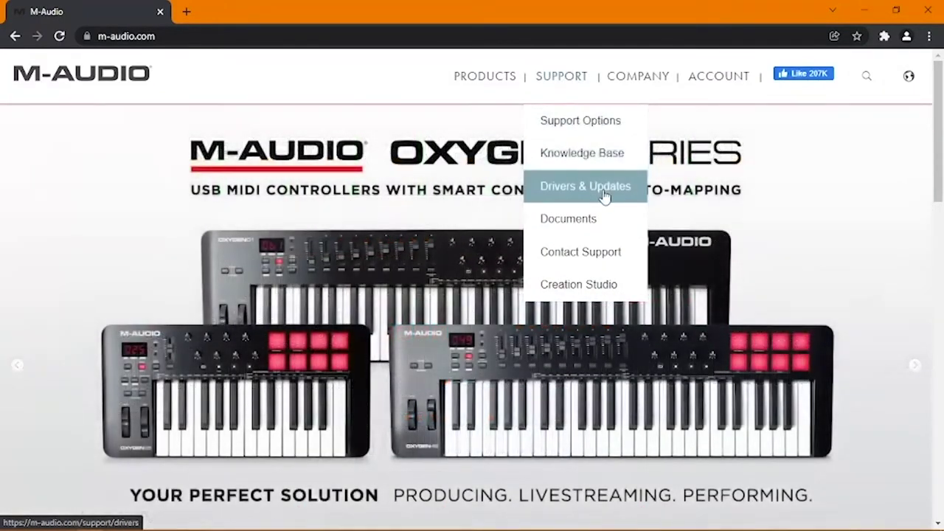
left_click(603, 193)
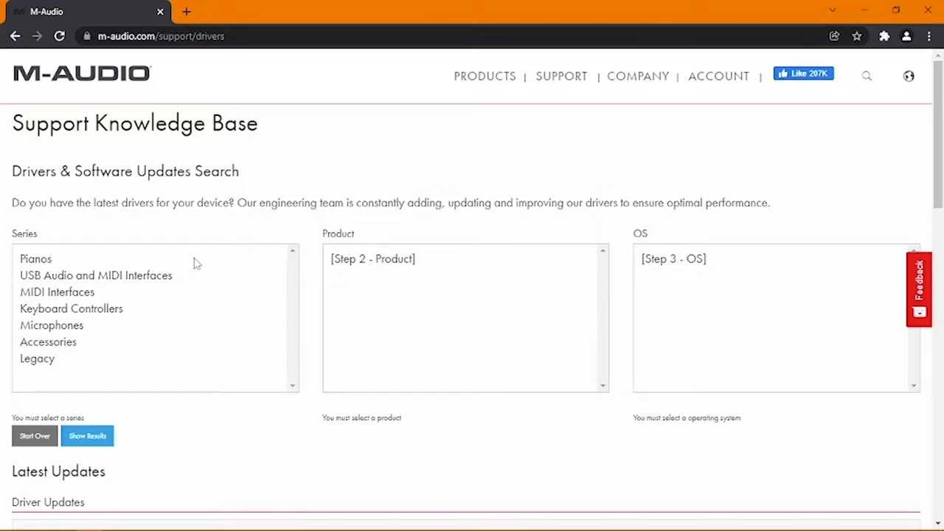
left_click(147, 279)
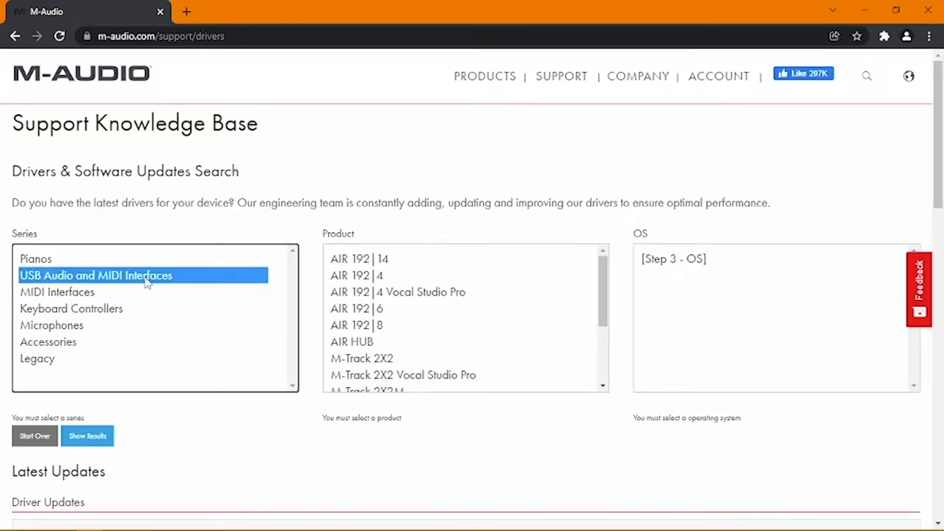
scroll(494, 317, "down", 2)
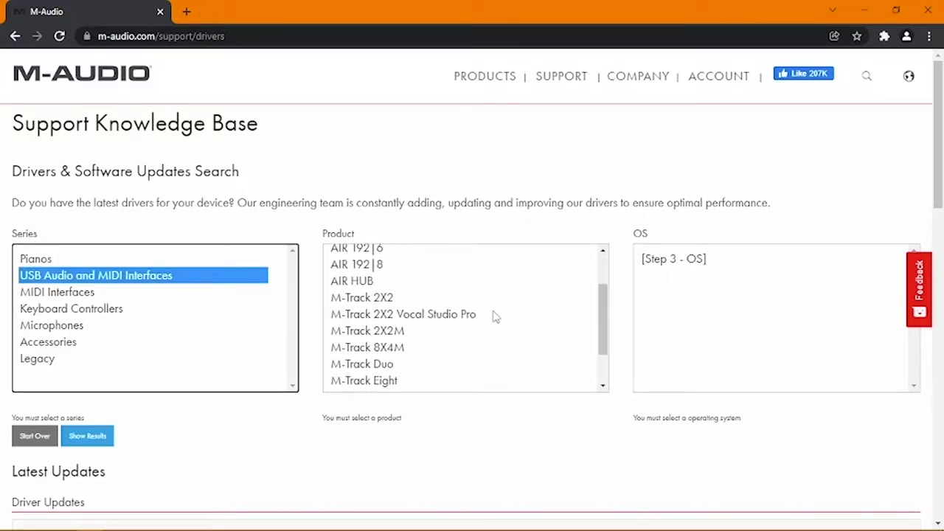
Choose M-Track Duo as the product and scroll through the operating system list
left_click(398, 357)
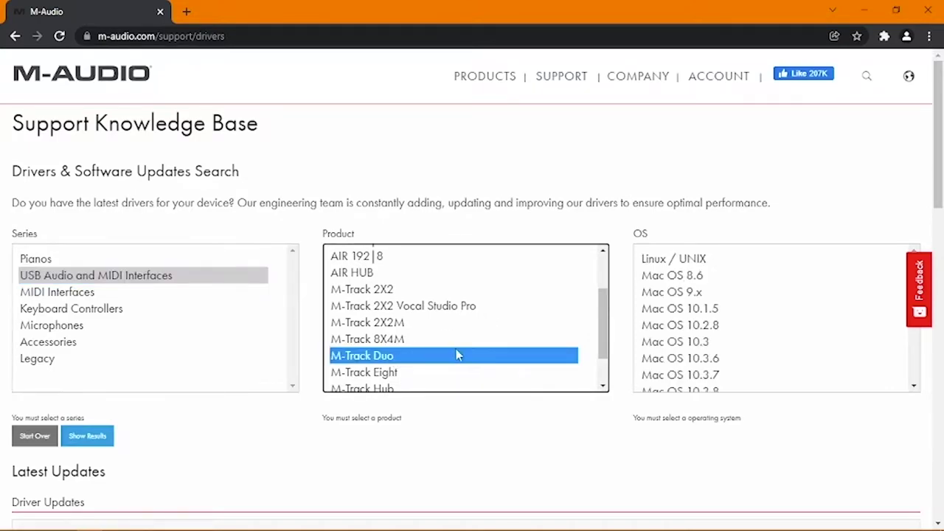
scroll(725, 331, "down", 6)
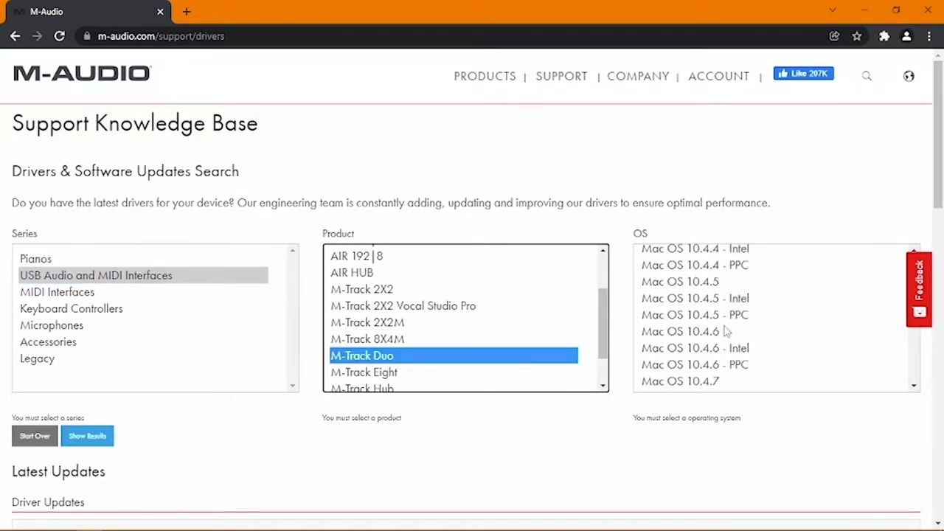
scroll(725, 331, "down", 15)
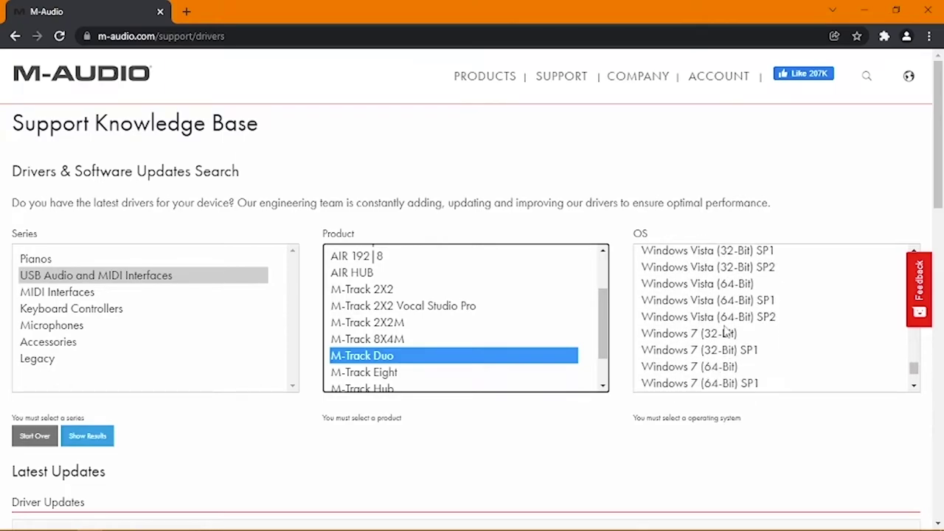
scroll(726, 332, "down", 1)
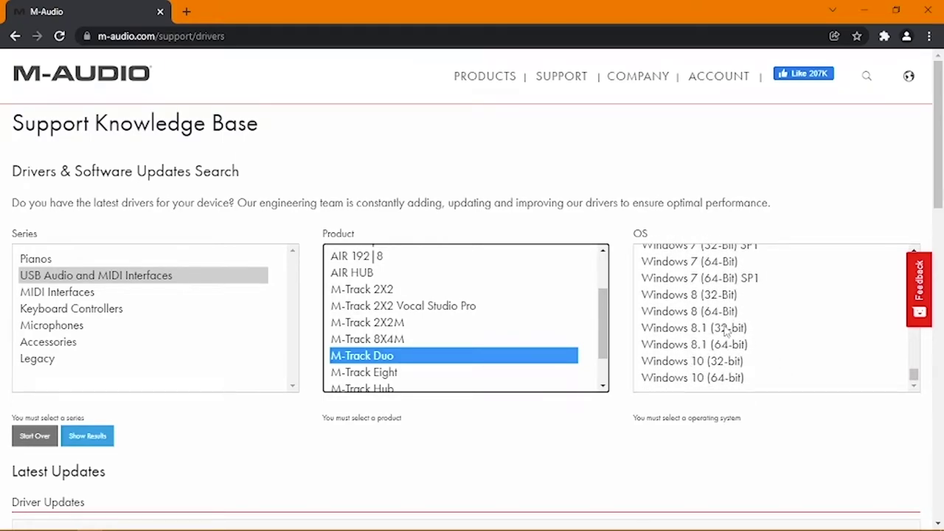
key("super")
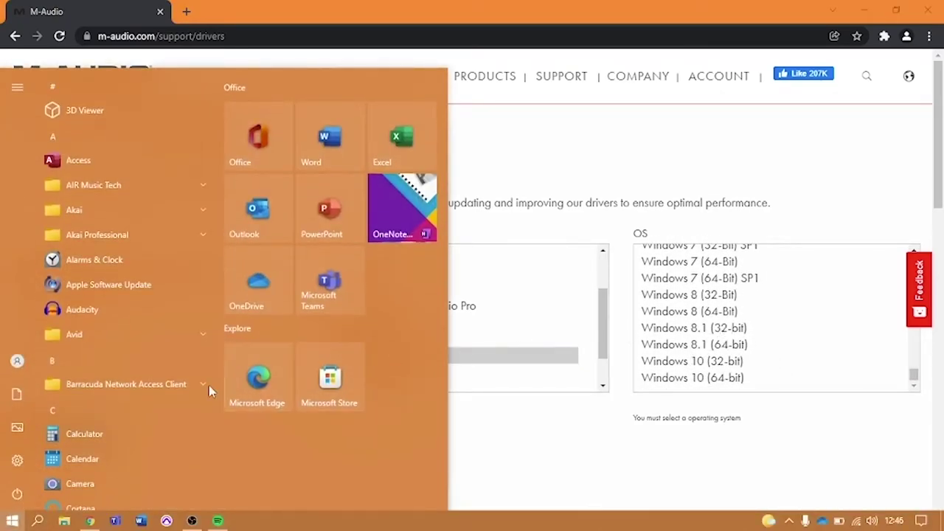
Search Settings for 'about', view the 64-bit Windows 10 Enterprise About page, then close Settings
left_click(17, 460)
type("about")
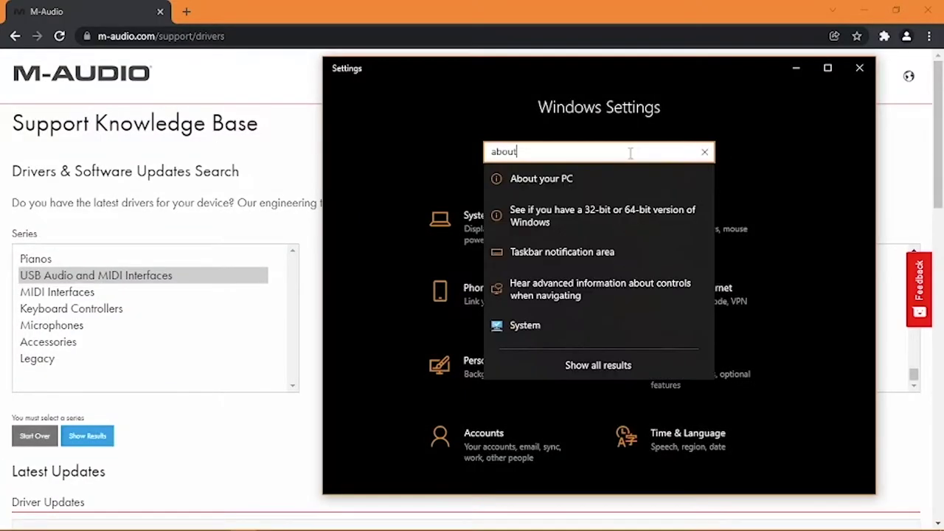
key("Down")
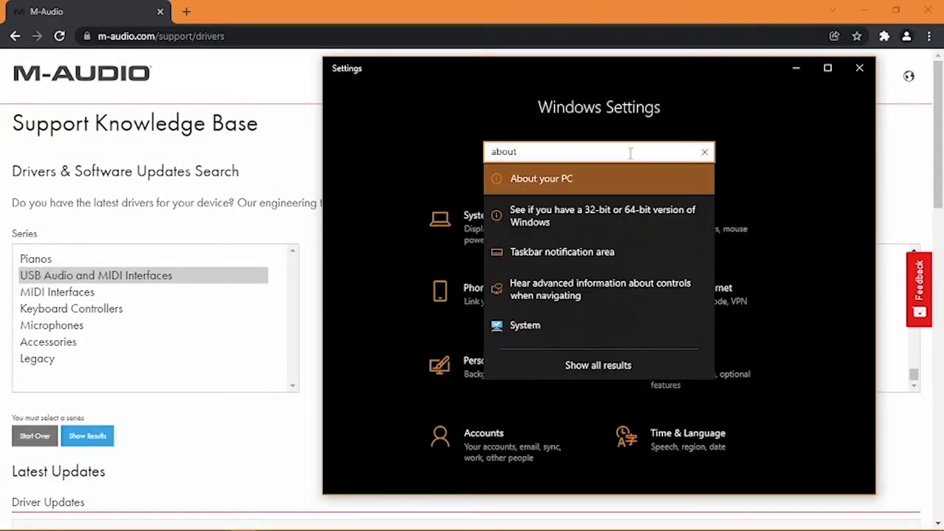
key("Return")
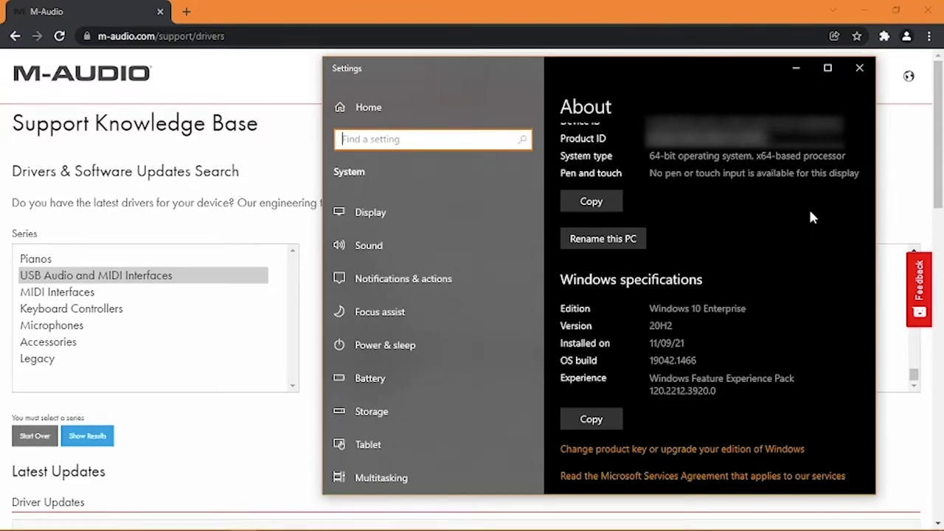
left_click(858, 68)
Select Windows 10 (64-bit) and show the matching driver results
scroll(723, 307, "down", 1)
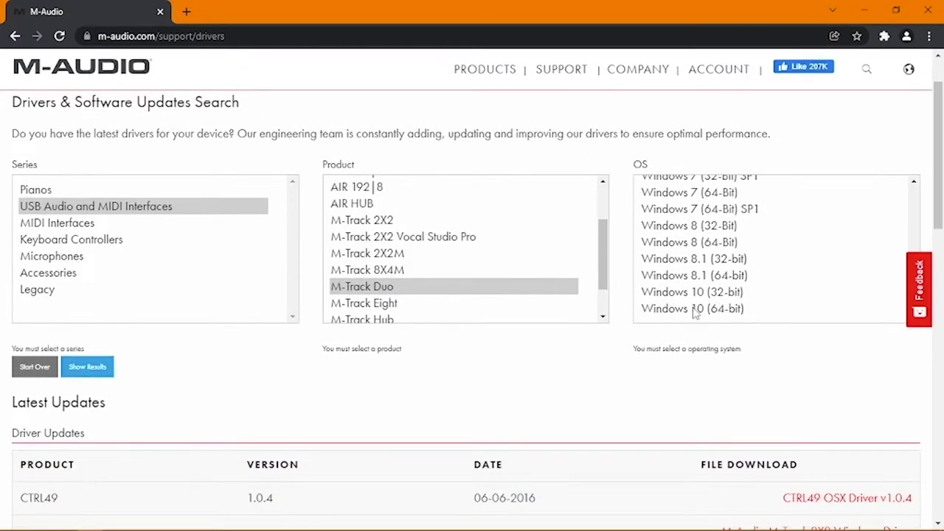
left_click(693, 309)
left_click(81, 368)
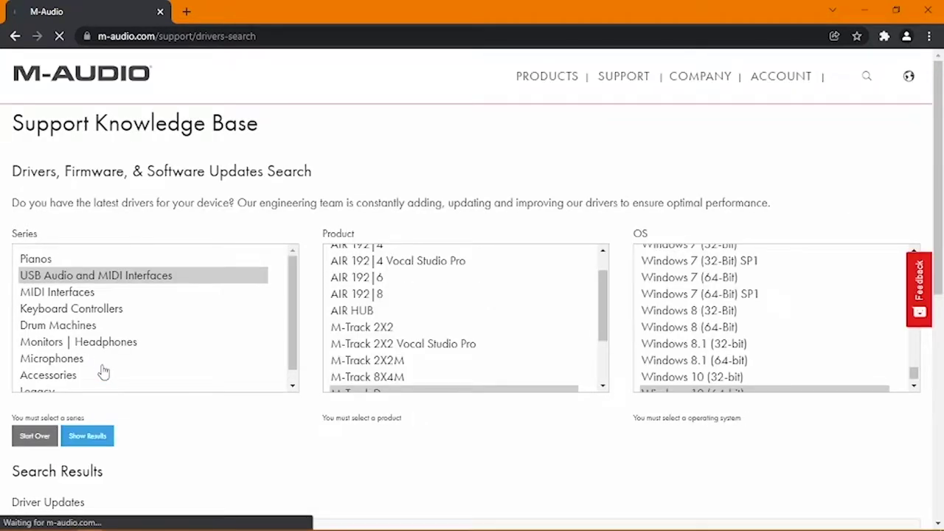
scroll(103, 371, "down", 1)
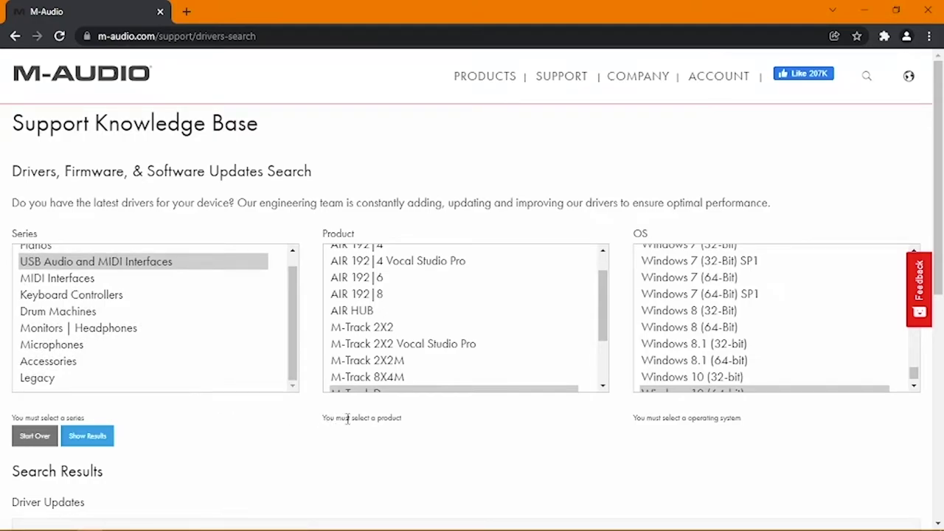
scroll(347, 418, "down", 4)
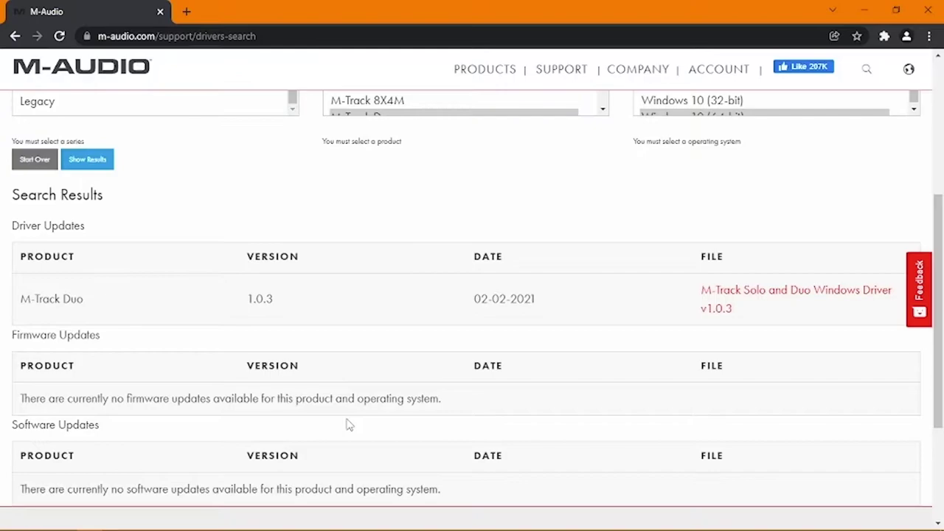
Open the M-Track Solo and Duo Windows Driver v1.0.3 page and scroll to its download
left_click(789, 291)
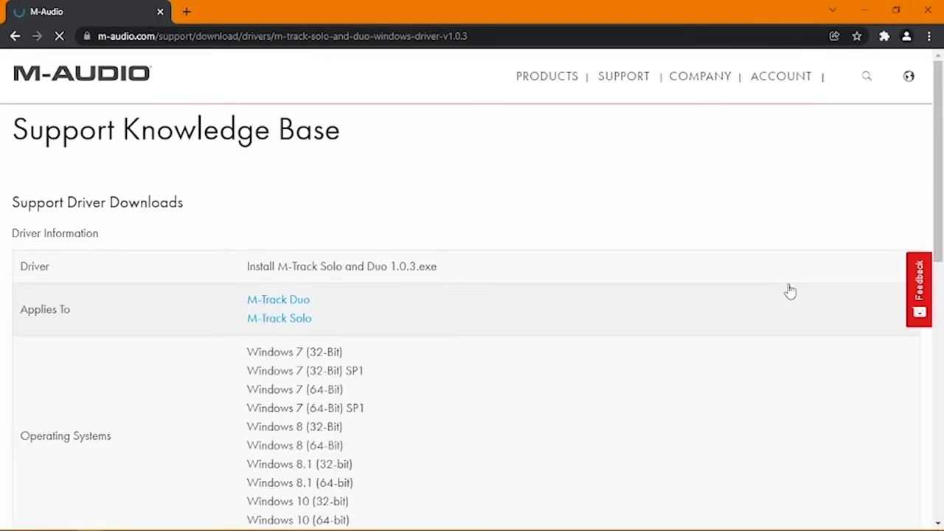
scroll(738, 286, "down", 5)
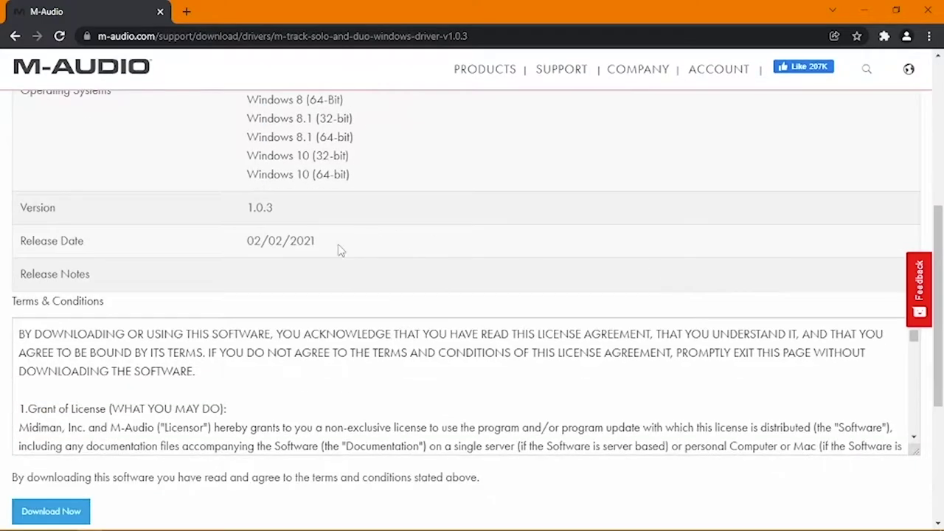
scroll(322, 291, "down", 1)
scroll(322, 292, "down", 10)
scroll(323, 293, "down", 3)
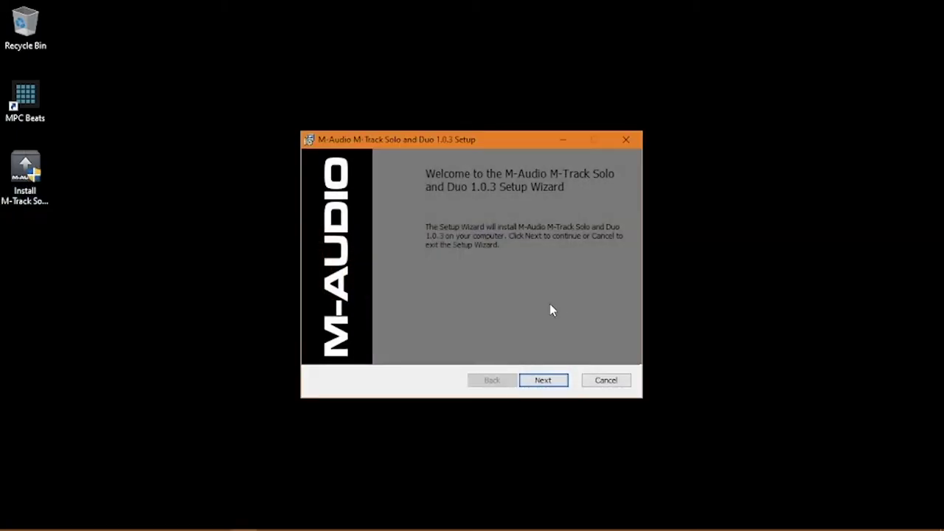
Get past the welcome page and accept the M-Track Solo and Duo licence agreement
left_click(560, 380)
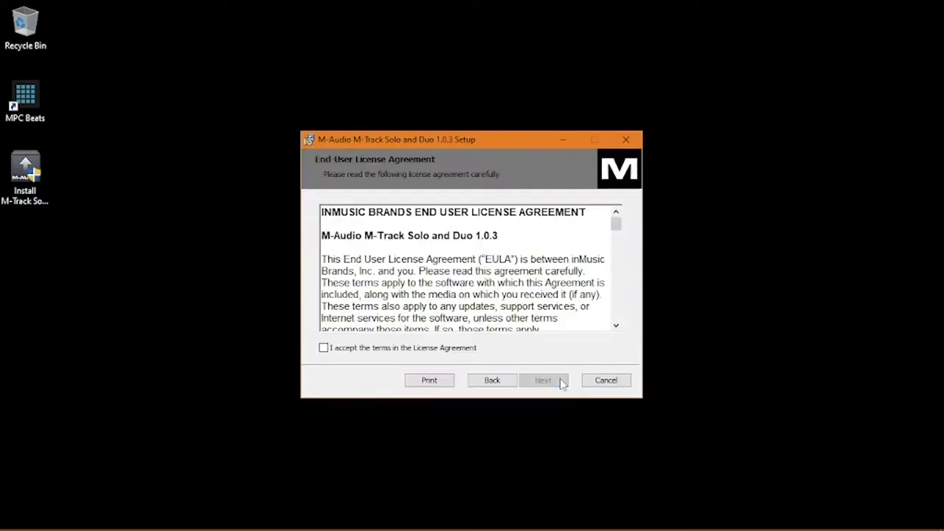
left_click(465, 351)
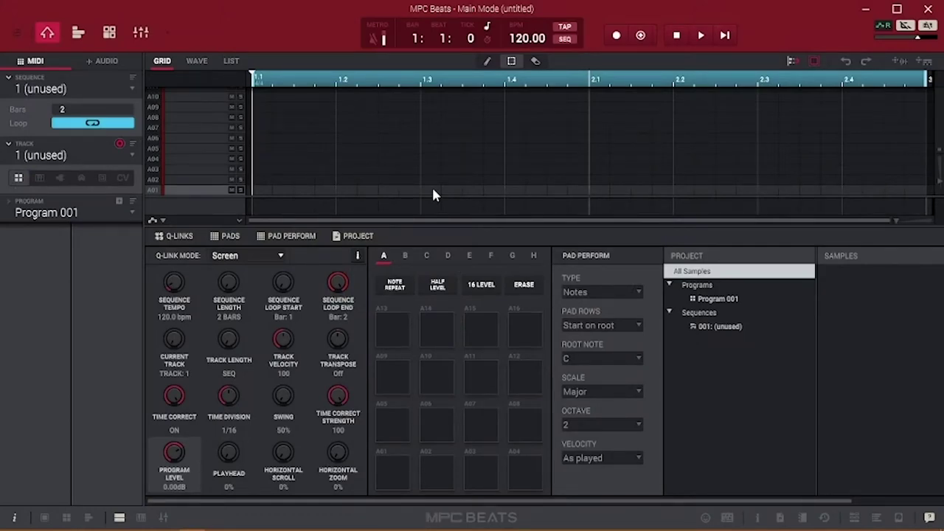
Open Edit > Preferences to view the Audio Device page: ASIO, 44100 Hz, 256 samples
left_click(16, 34)
mouse_move(33, 67)
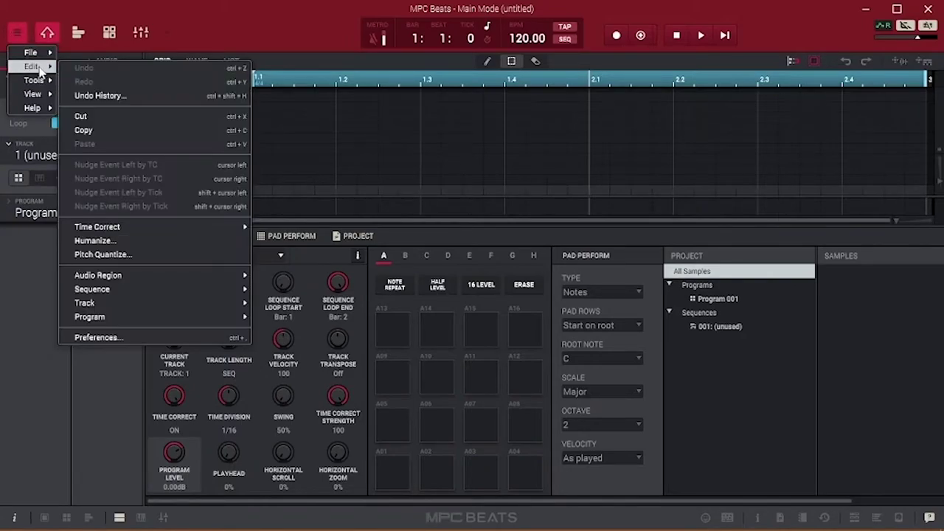
left_click(182, 338)
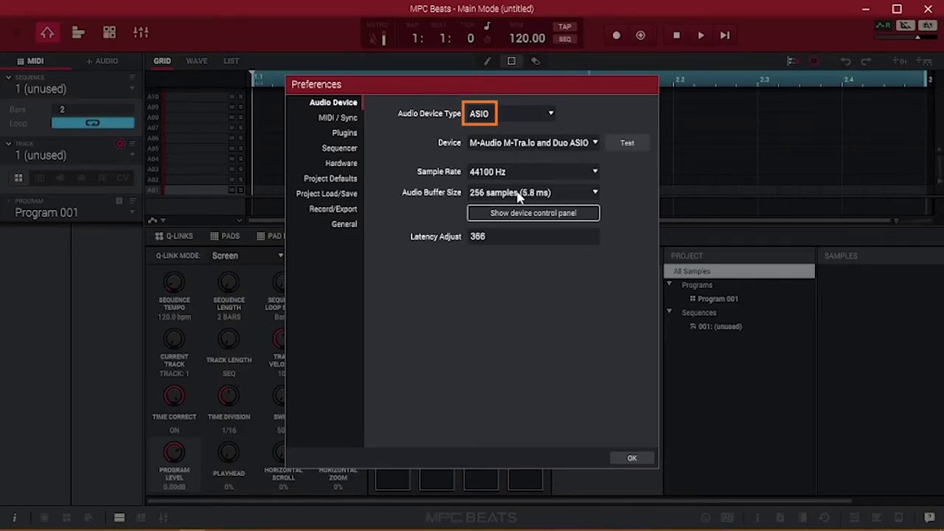
Open the device control panel and try a 160-sample buffer, then review the size list at 400
left_click(565, 220)
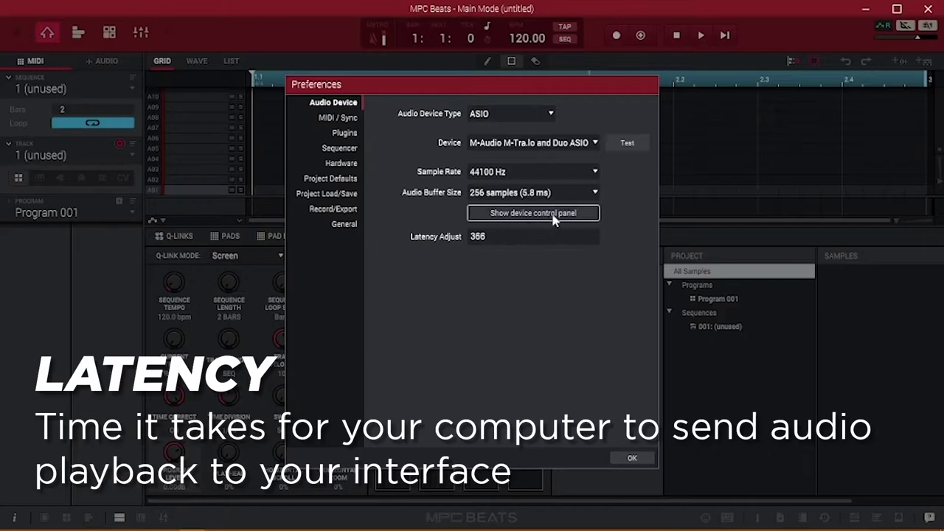
left_click(589, 195)
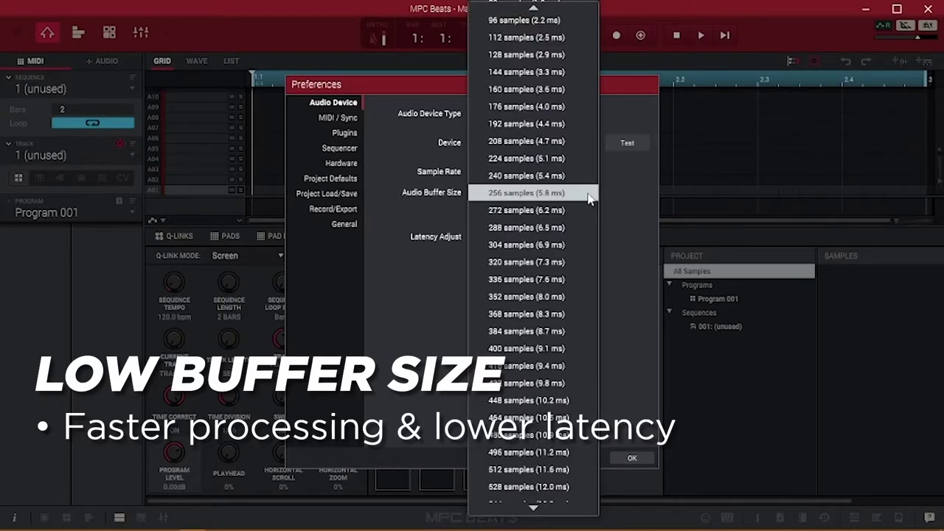
left_click(516, 89)
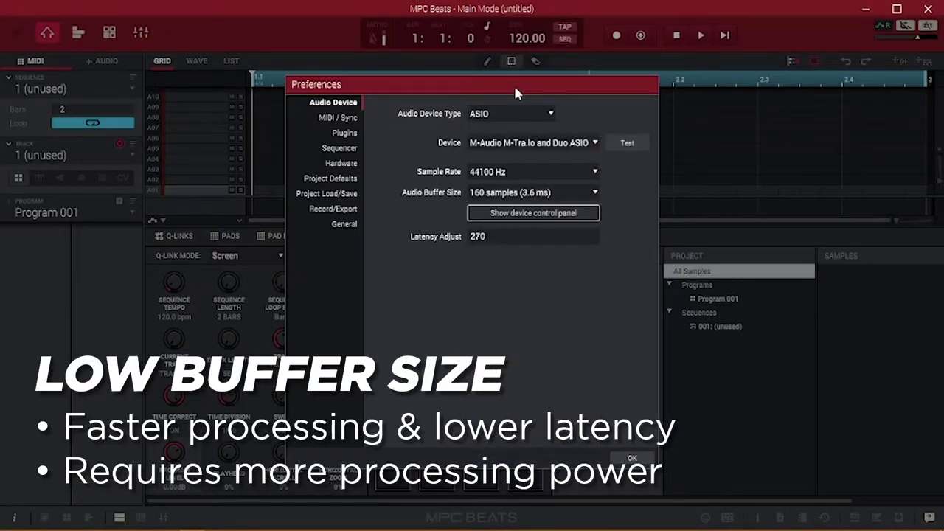
left_click(587, 194)
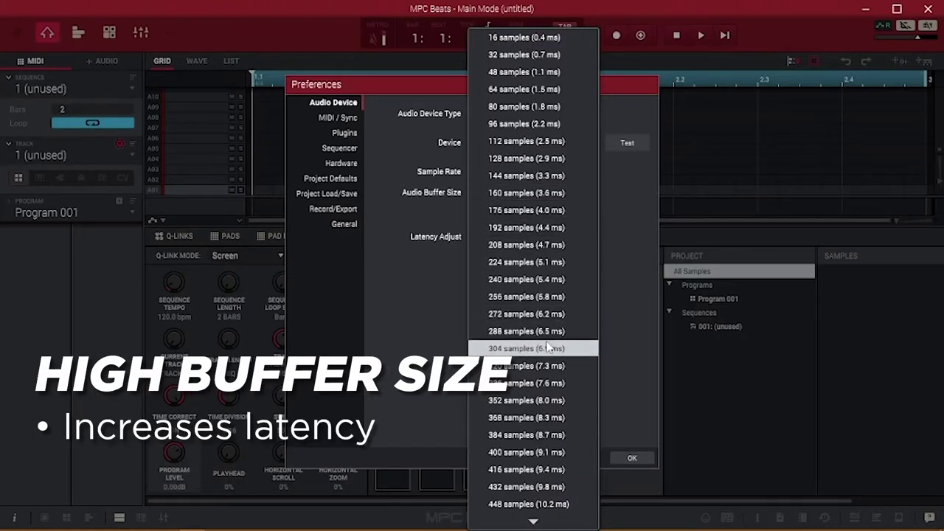
key("Escape")
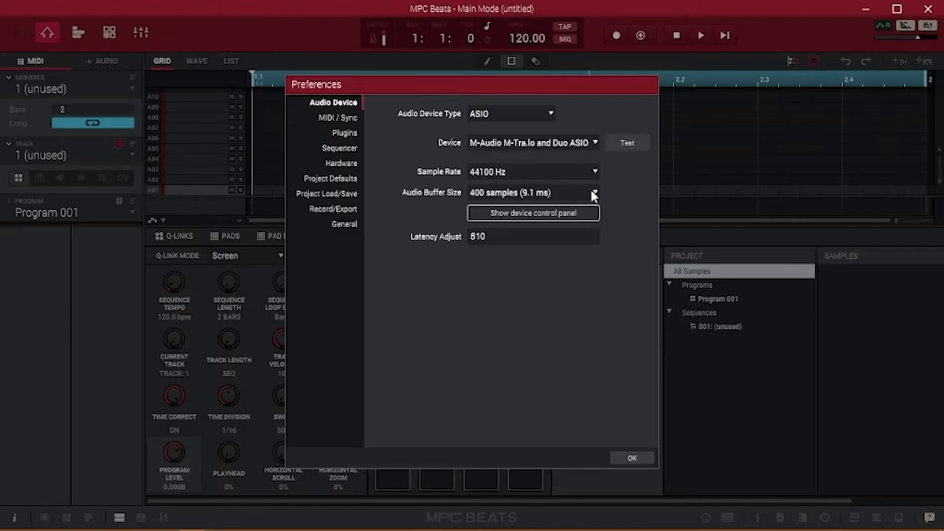
left_click(593, 194)
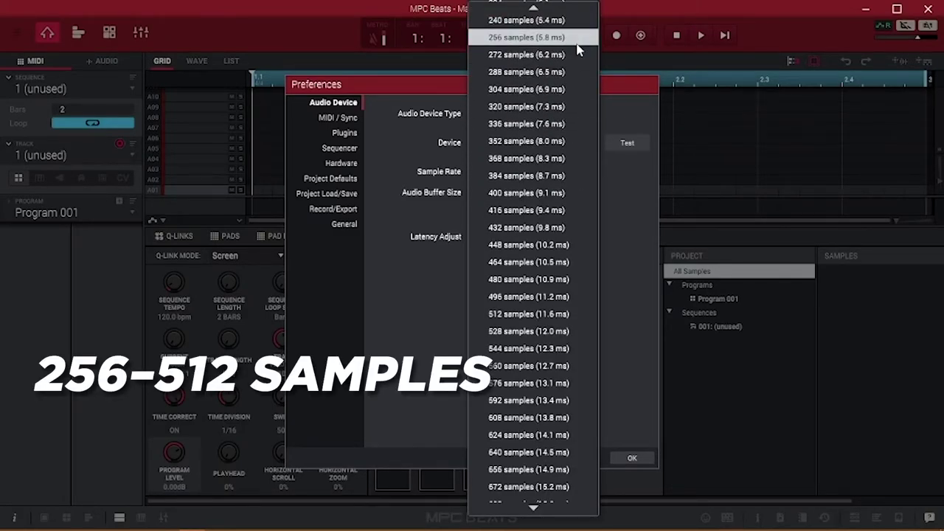
key("Escape")
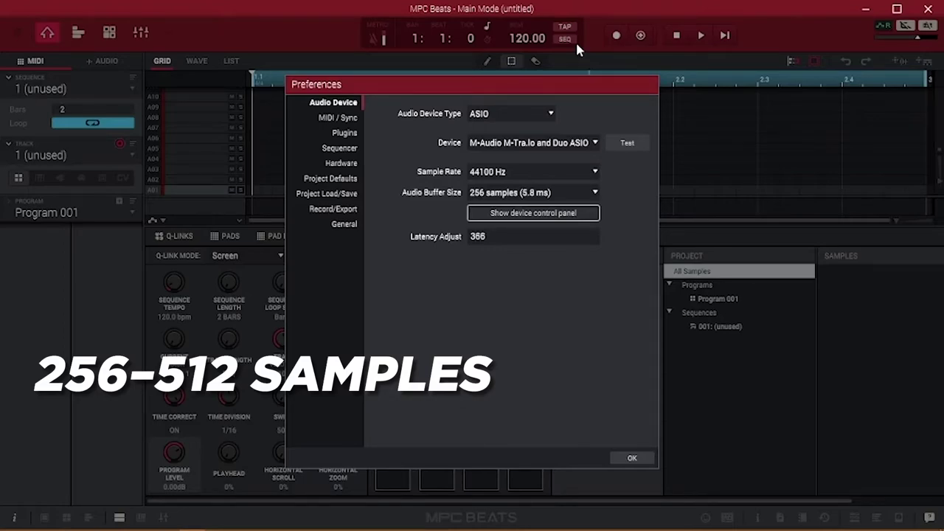
Try 272 and 128-sample buffers, finishing on 512 samples (11.6 ms)
left_click(588, 194)
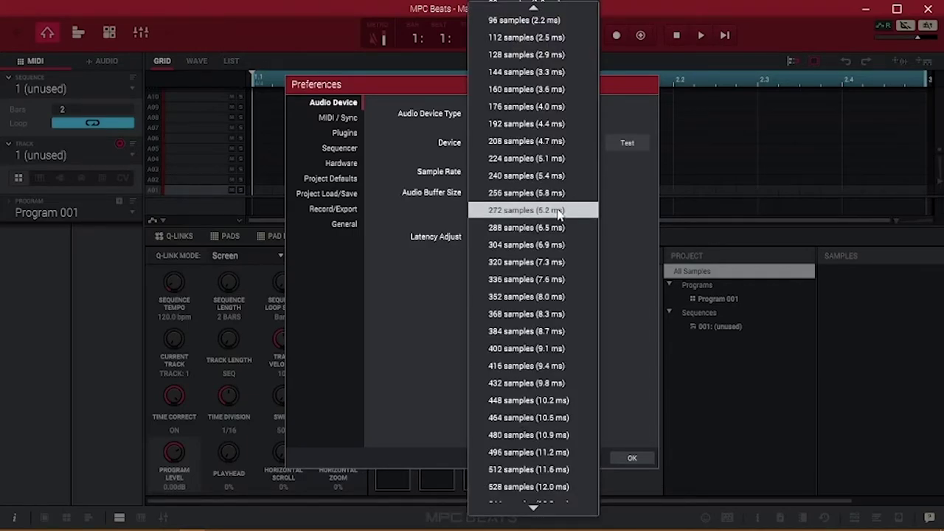
left_click(558, 212)
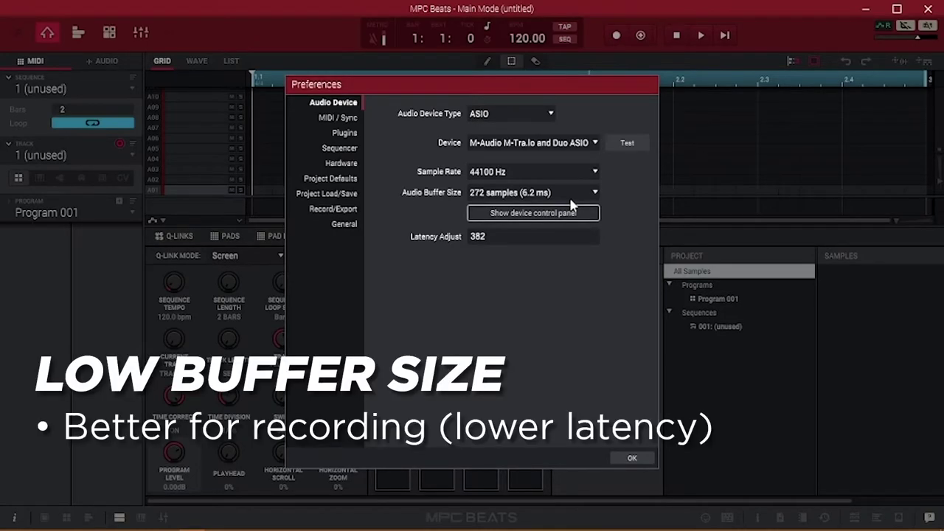
left_click(580, 194)
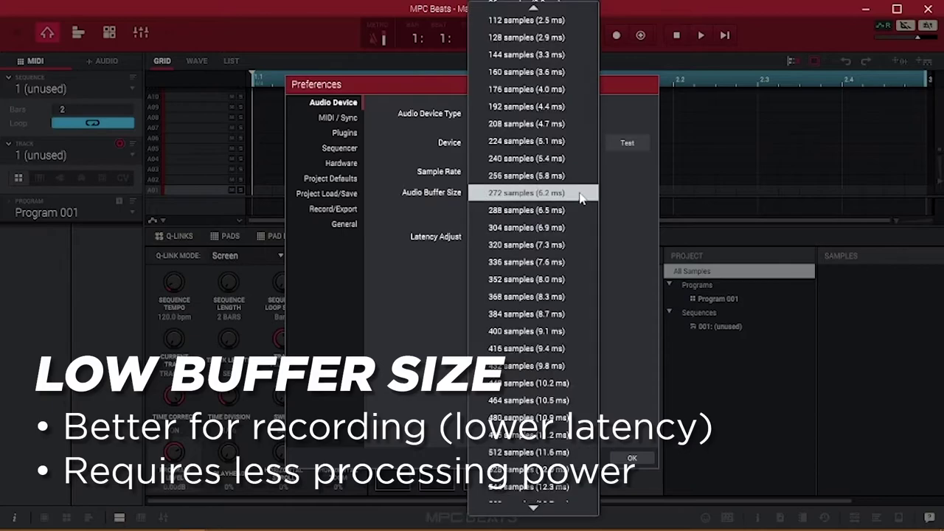
left_click(521, 42)
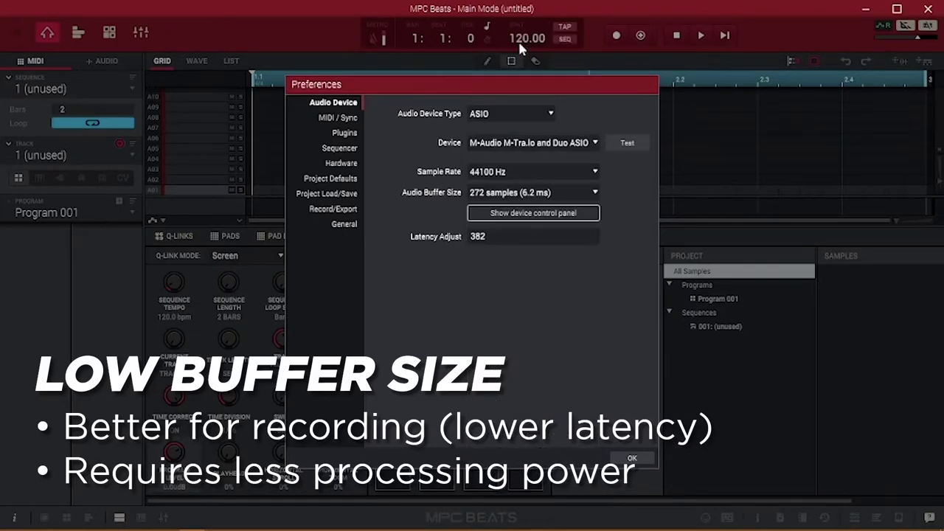
left_click(569, 194)
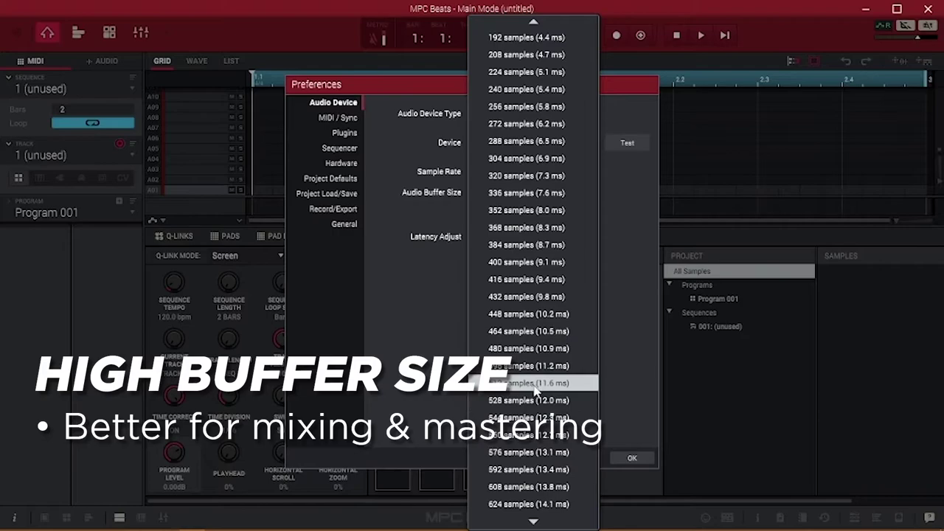
key("Escape")
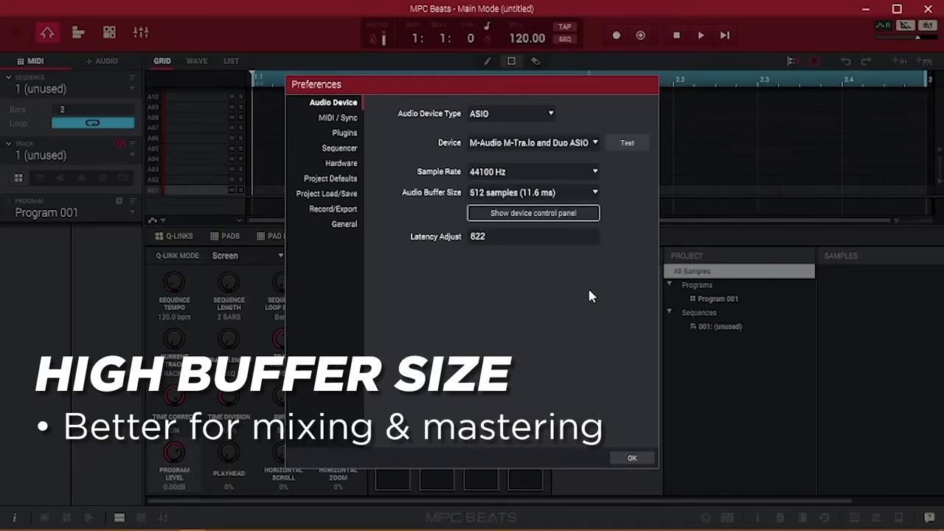
left_click(595, 193)
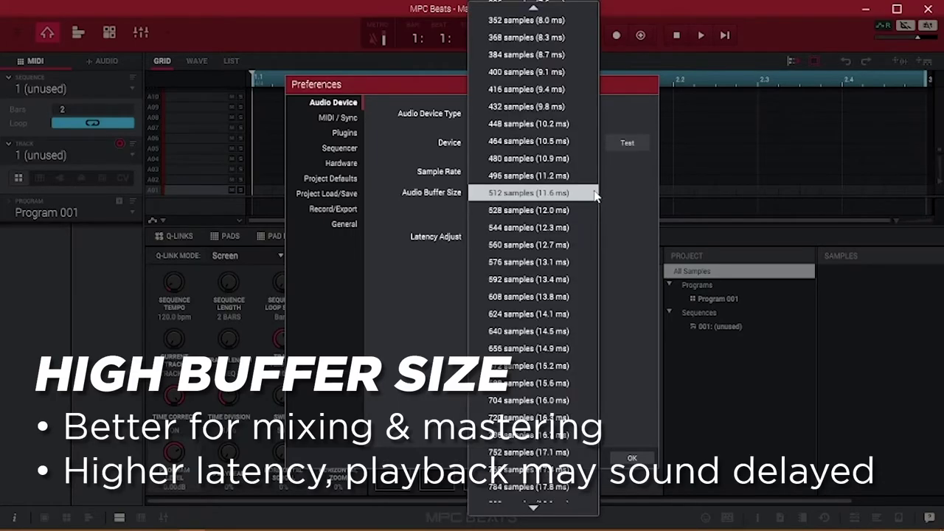
mouse_move(538, 20)
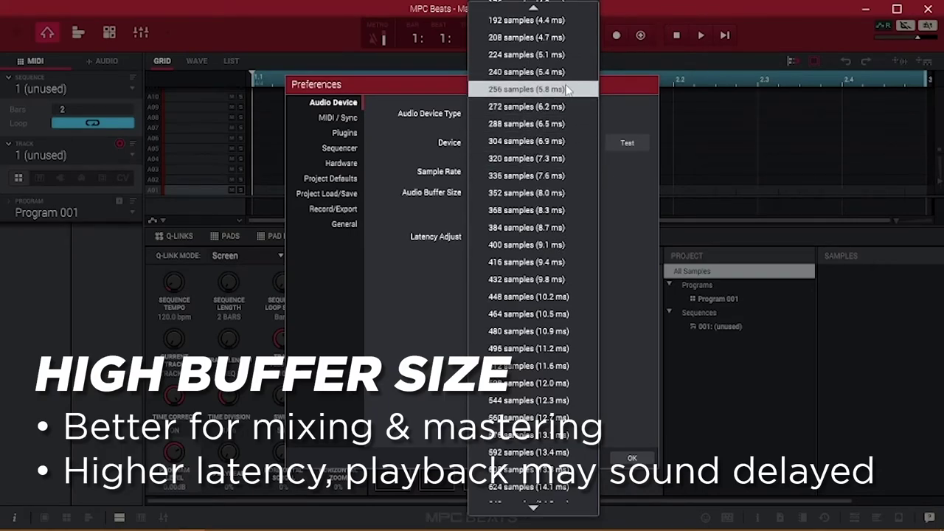
key("Escape")
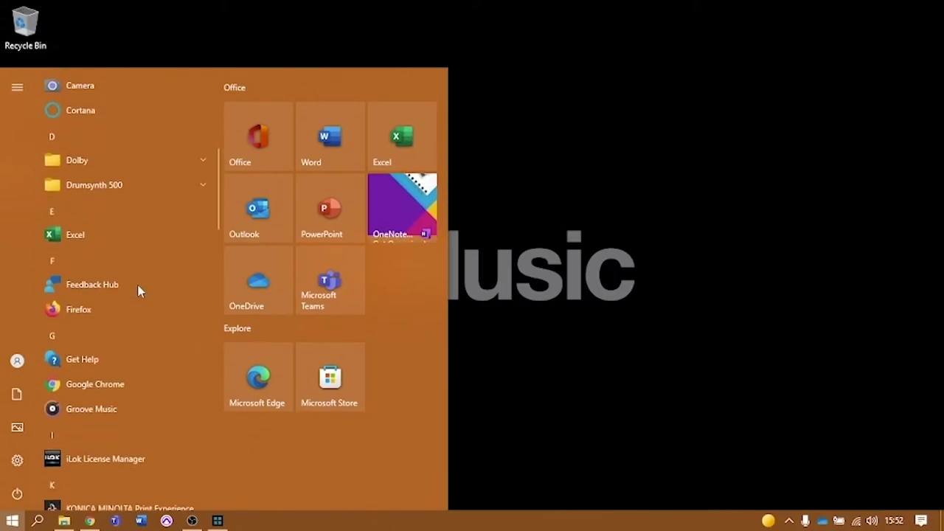
scroll(135, 292, "down", 8)
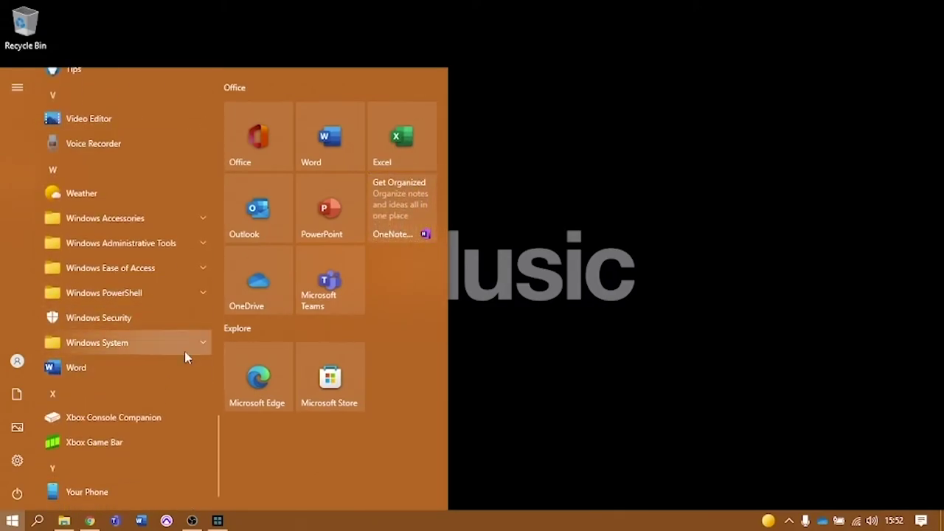
Launch Task Manager from the Windows System folder and show the Processes list
left_click(191, 348)
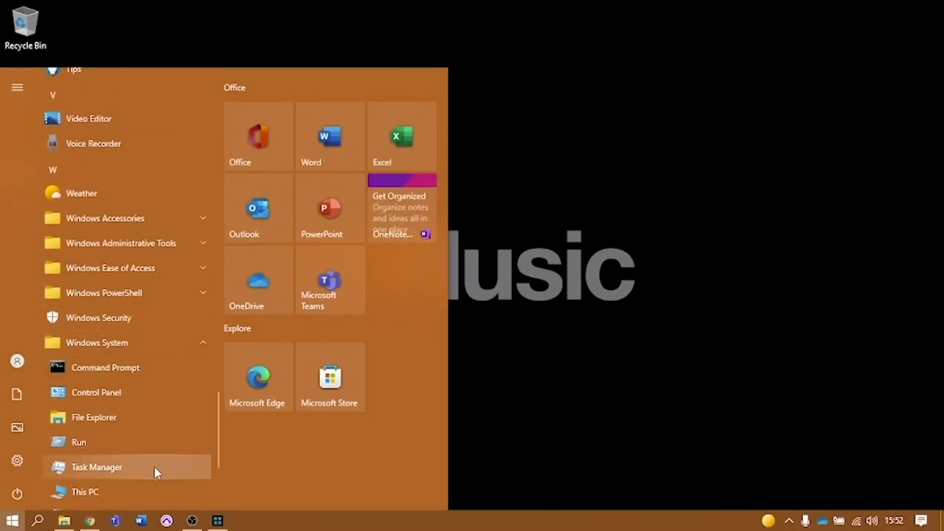
left_click(97, 467)
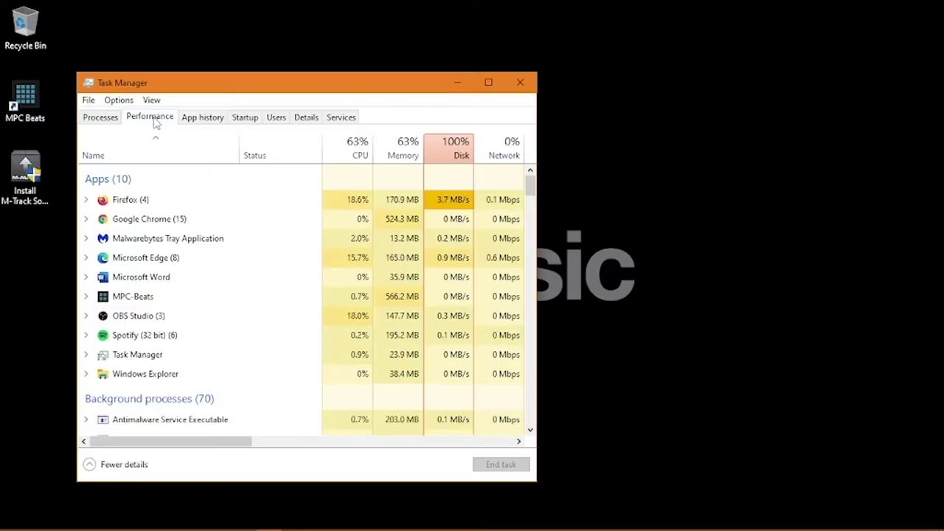
left_click(154, 120)
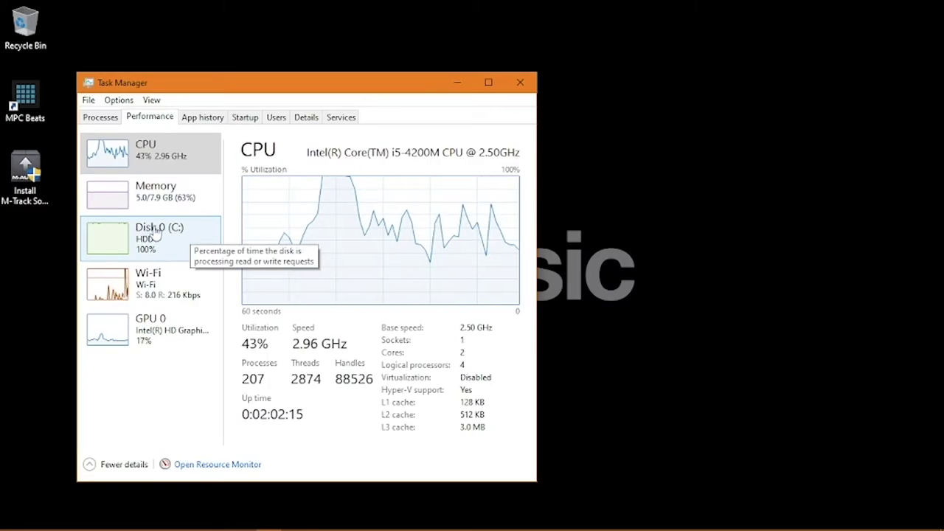
left_click(100, 118)
End the Firefox, Microsoft Edge and Spotify tasks
right_click(151, 197)
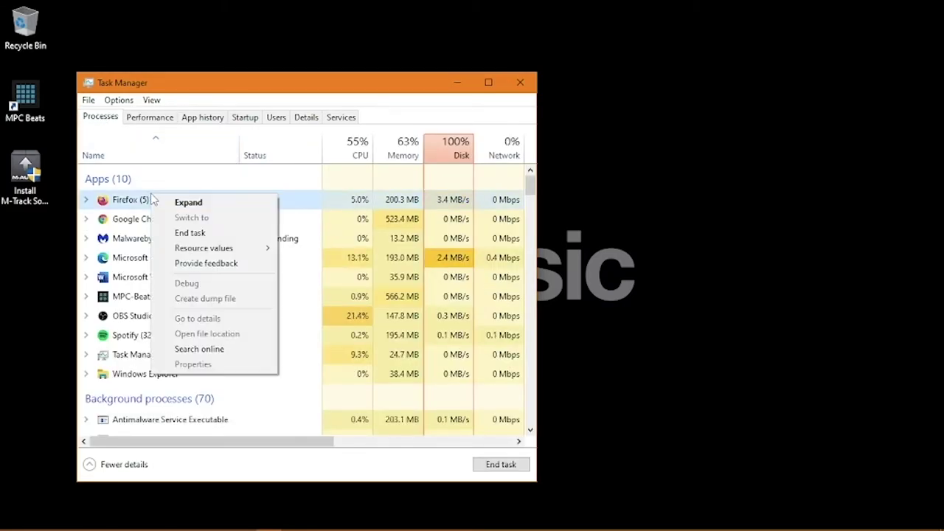
left_click(189, 232)
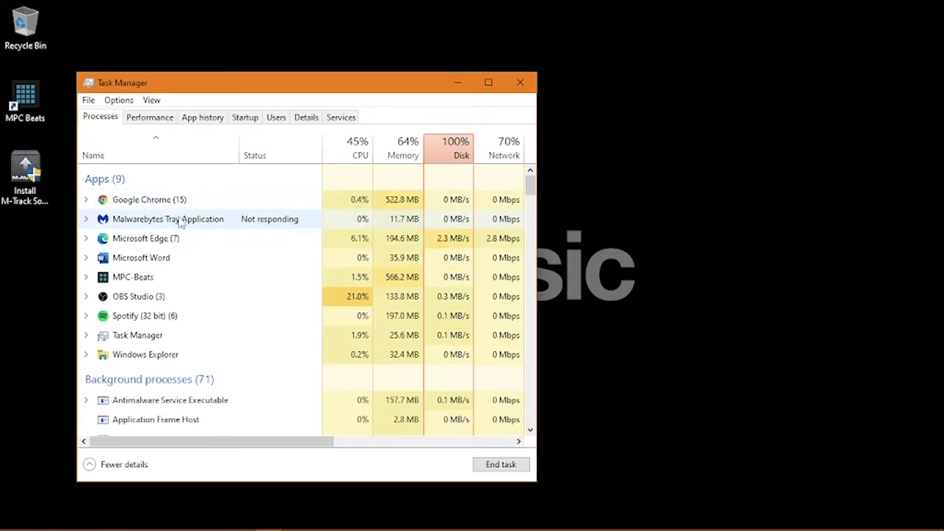
right_click(198, 238)
left_click(238, 278)
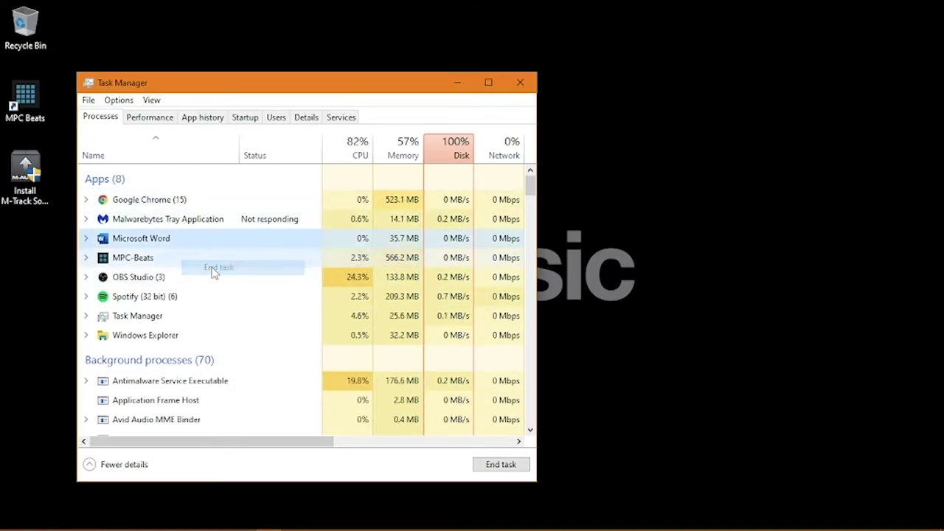
right_click(185, 273)
left_click(225, 312)
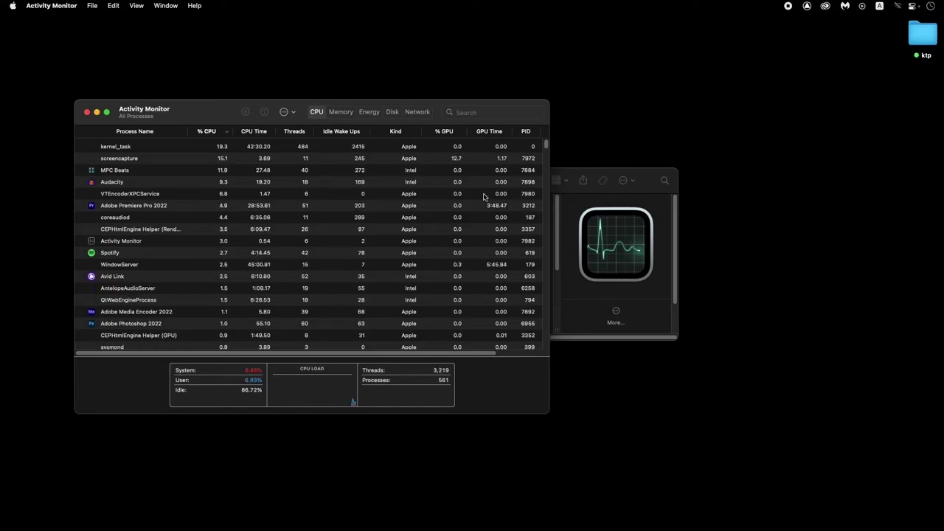
Set View > Dock Icon to Show CPU Usage
left_click(133, 6)
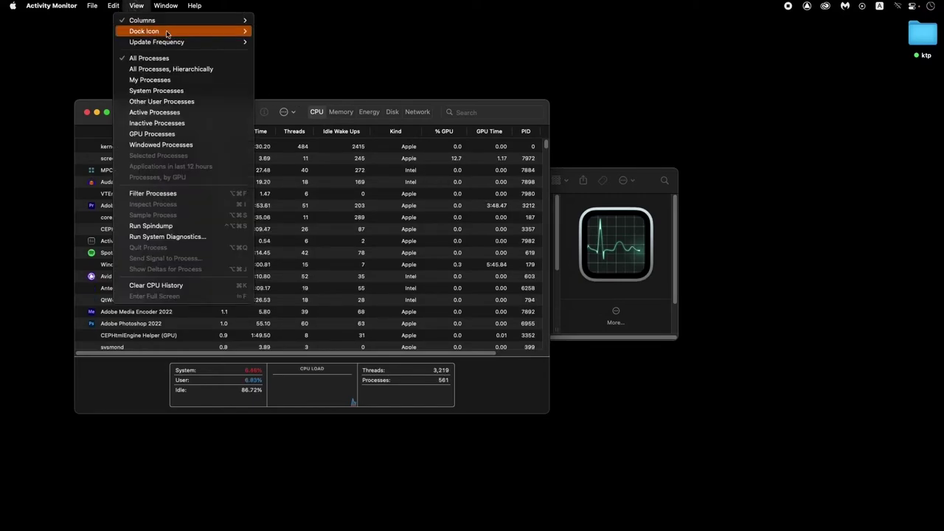
mouse_move(169, 32)
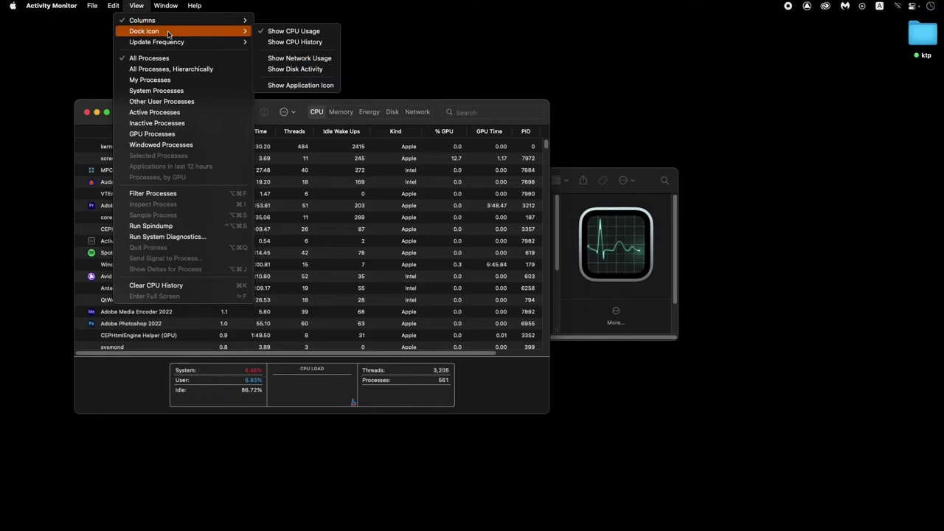
left_click(292, 33)
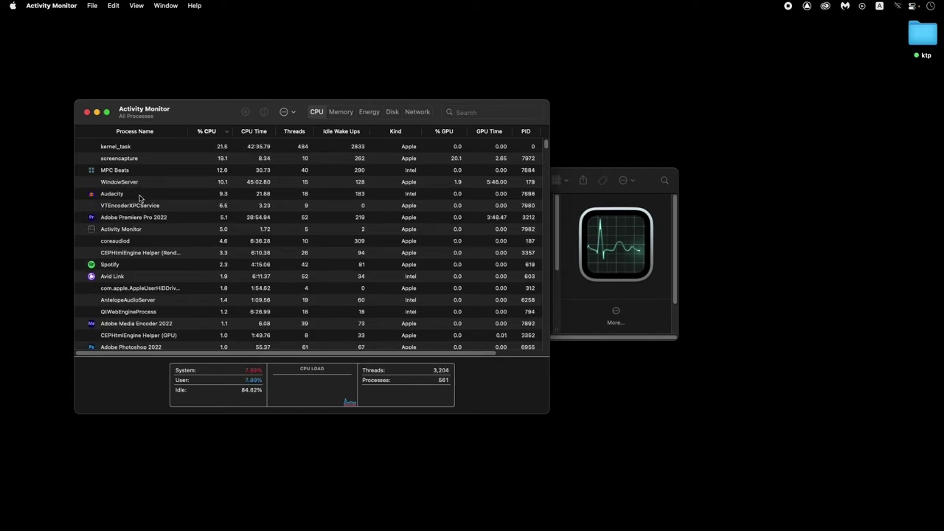
Quit the Audacity process with the Stop button, then select Adobe Premiere Pro
left_click(140, 194)
left_click(245, 111)
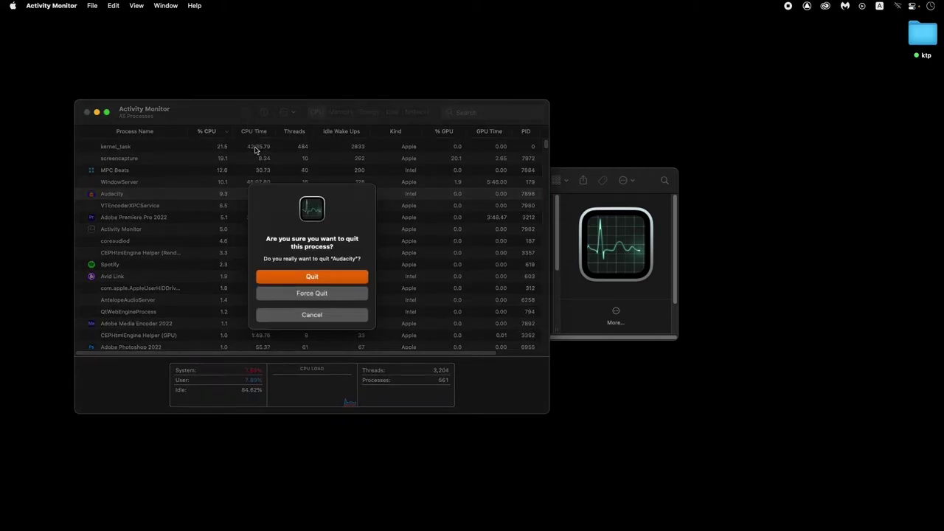
left_click(295, 276)
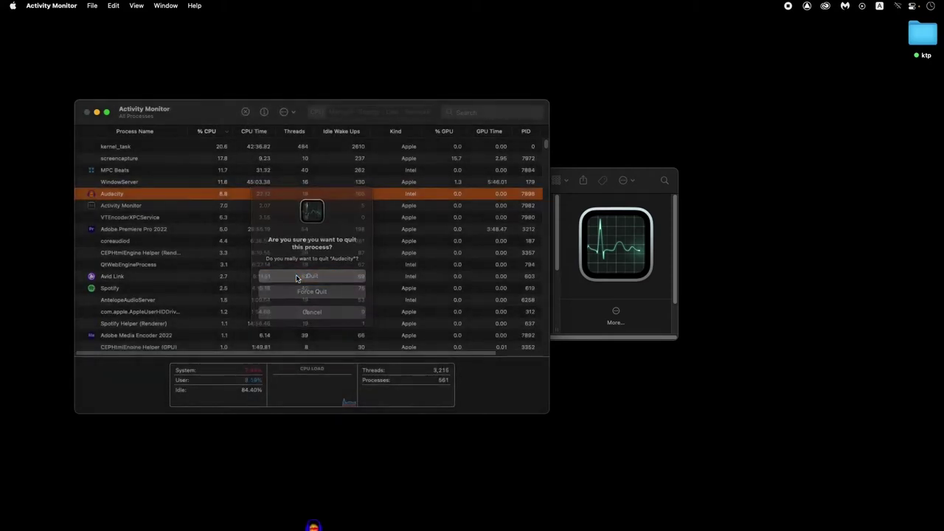
left_click(169, 229)
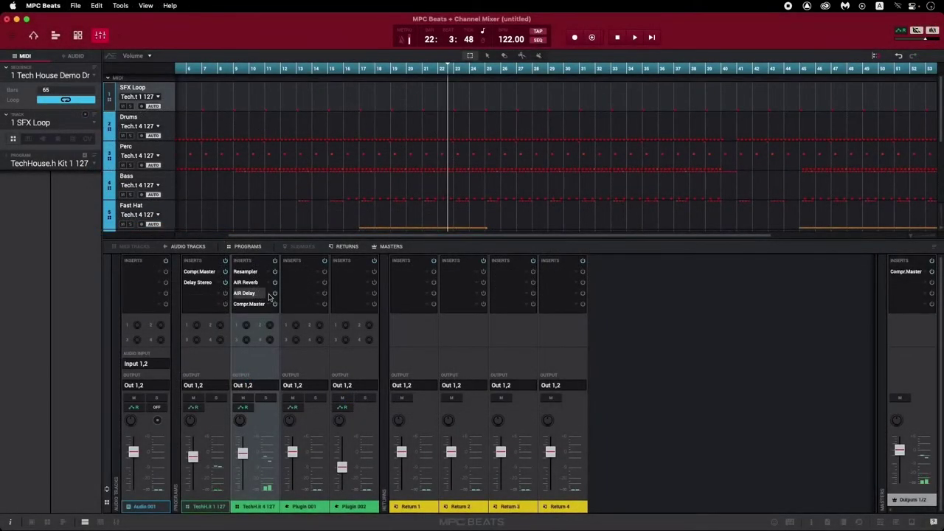
Set the AIR Delay and AIR Reverb insert slots on TechH.4 to <none>
left_click(269, 295)
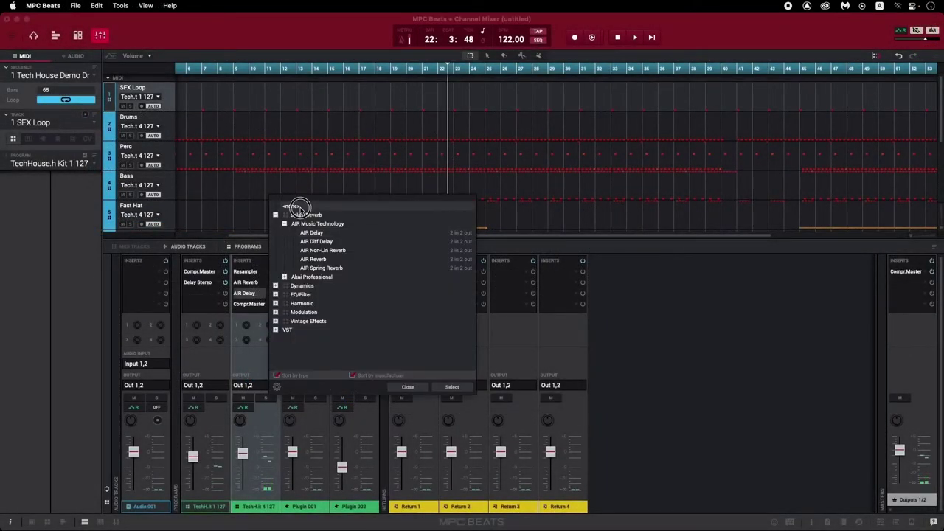
left_click(455, 390)
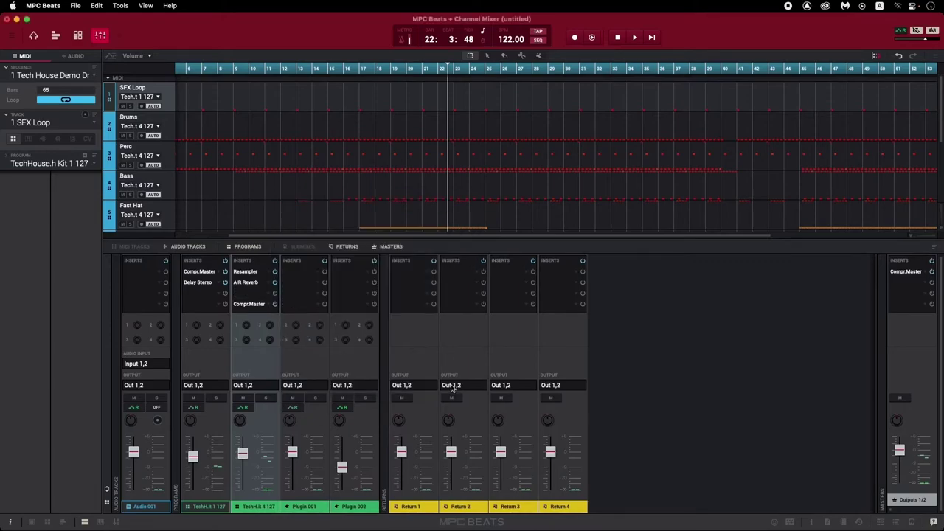
left_click(267, 284)
left_click(310, 196)
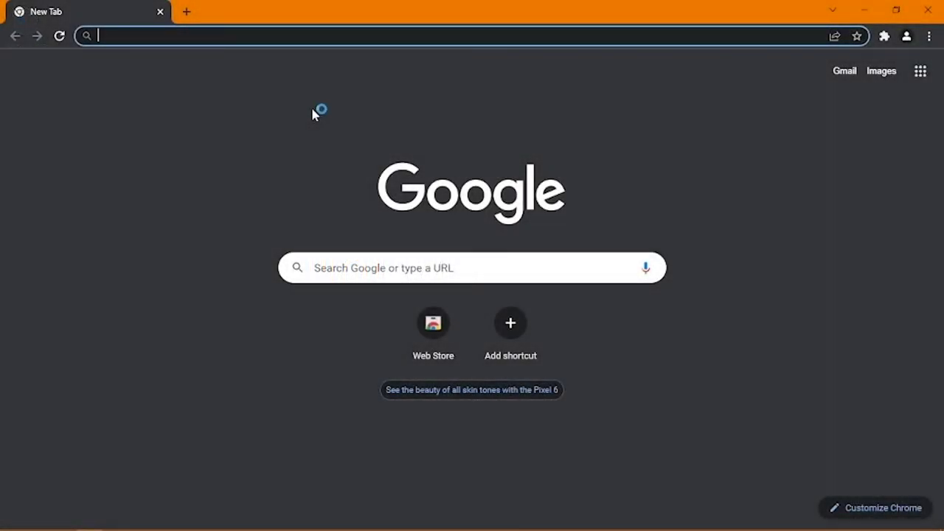
Download LatencyMon's Free Home Edition from resplendence.com/downloads and run the downloaded LatencyMon.exe
type("resplendence.com")
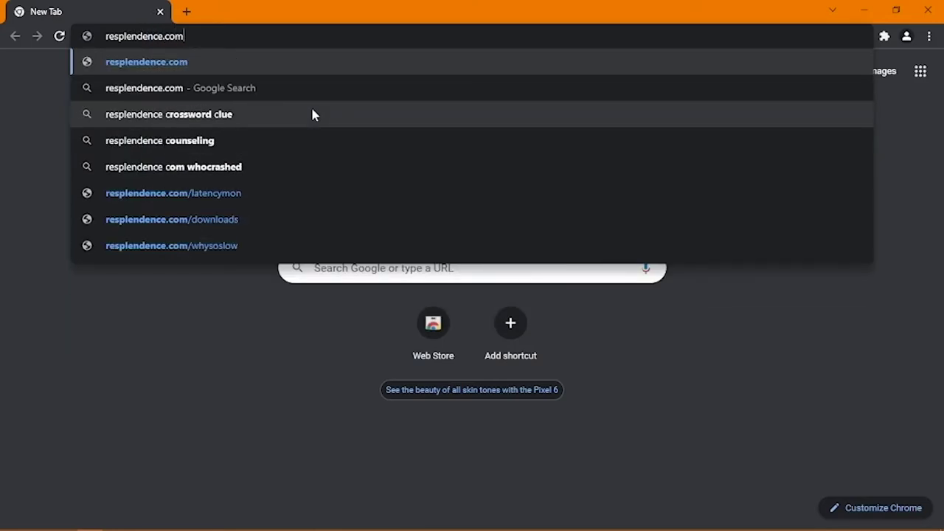
type("/downloads")
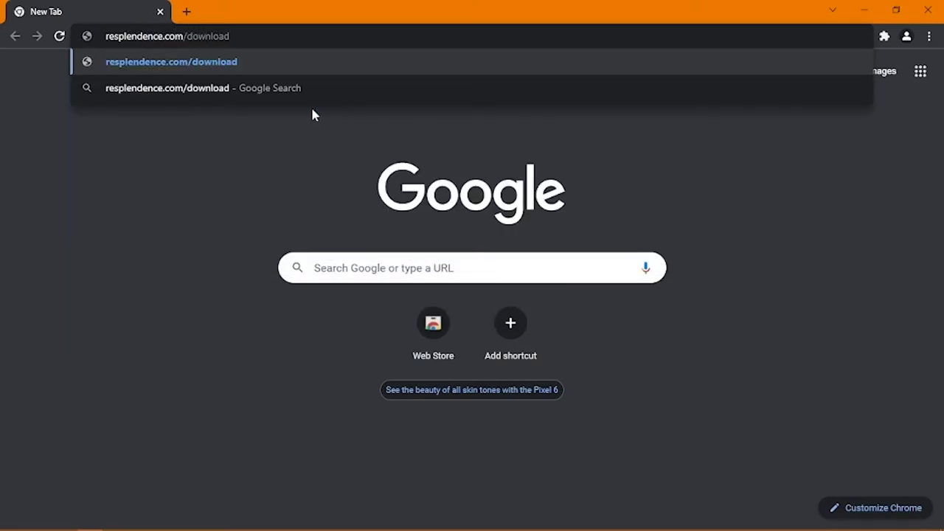
key("Return")
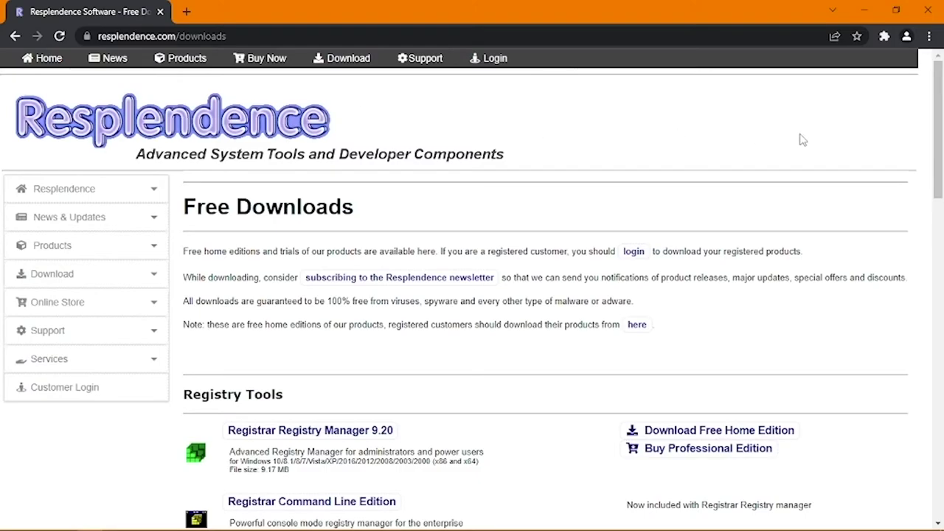
left_click_drag(939, 118, 941, 396)
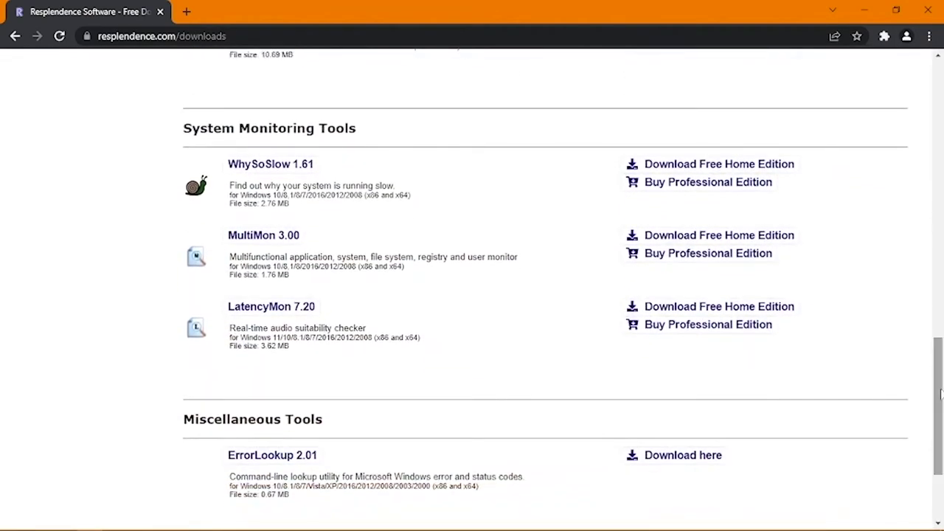
left_click(752, 314)
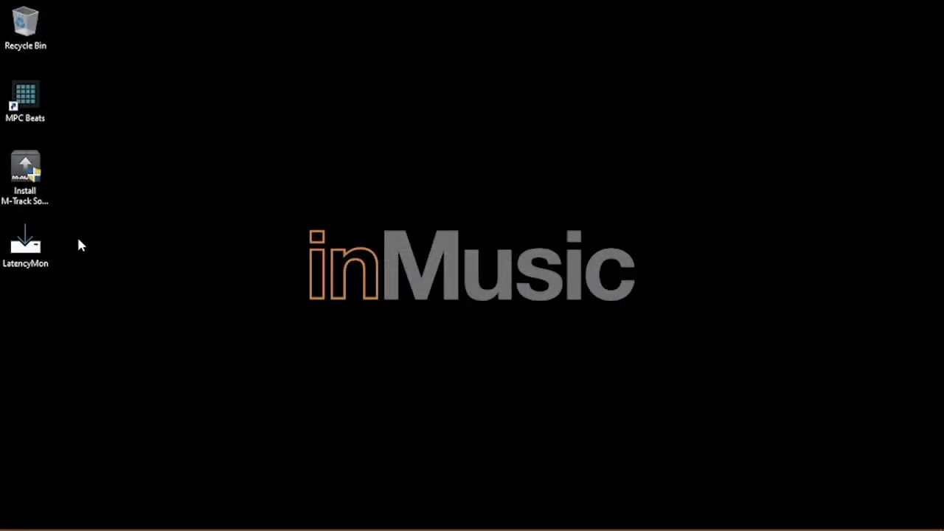
double_click(41, 250)
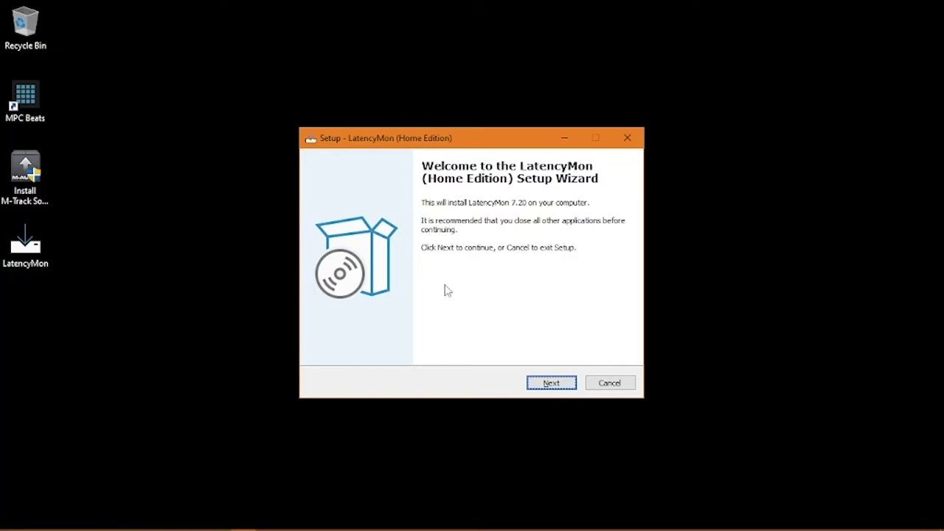
Install LatencyMon 7.20, accepting the licence and keeping the default install and Start Menu folders
left_click(550, 381)
left_click(369, 340)
left_click(552, 382)
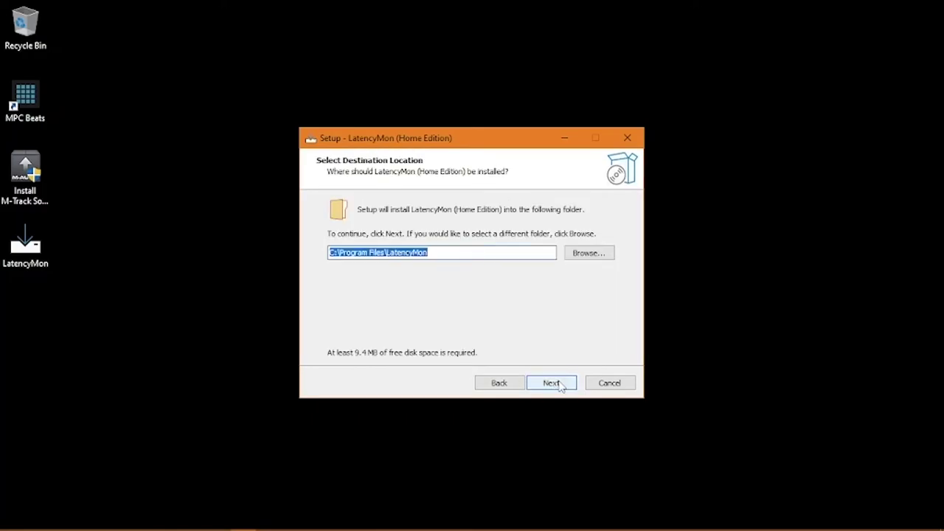
left_click(560, 385)
left_click(559, 385)
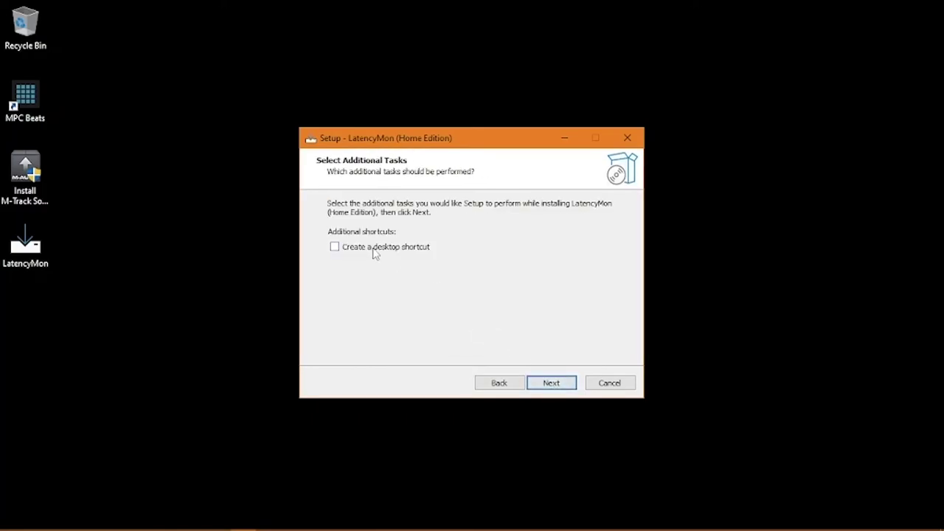
left_click(551, 383)
left_click(548, 384)
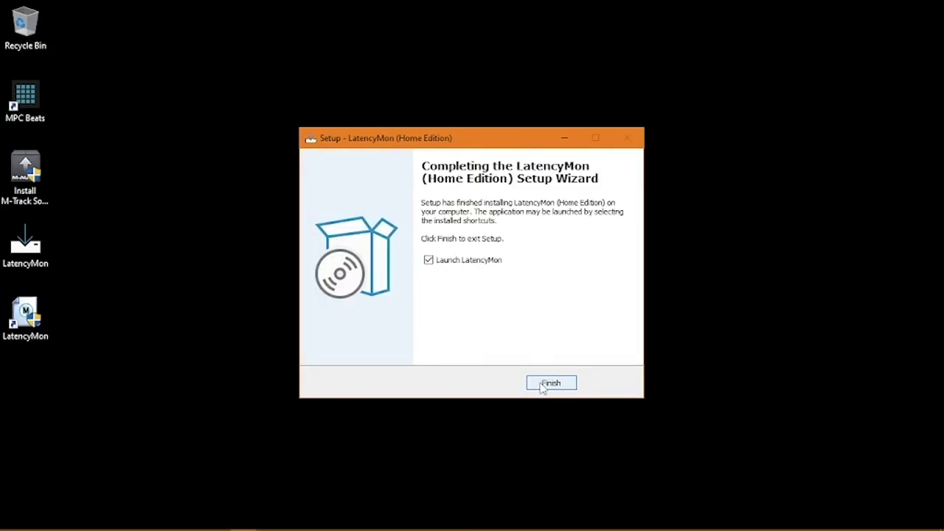
left_click(544, 384)
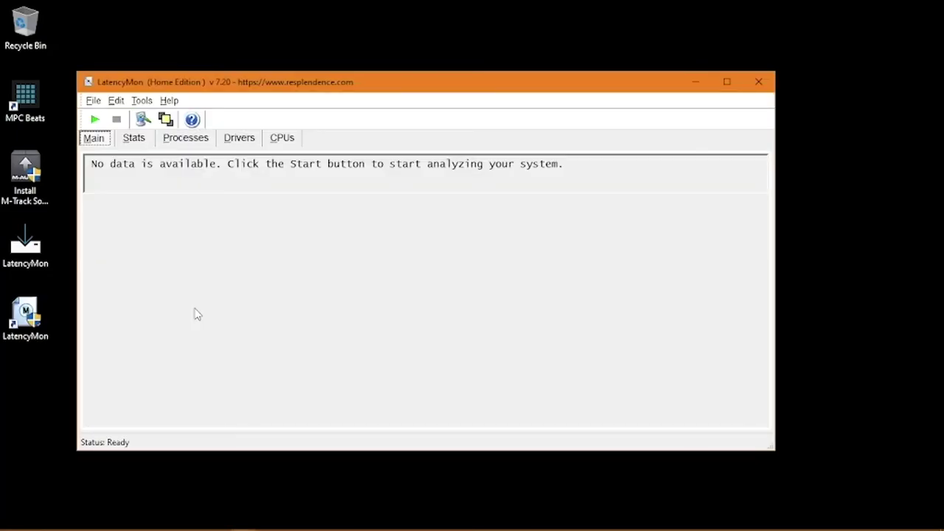
Start LatencyMon's latency analysis, then return to the MPC Beats mixer
left_click(94, 119)
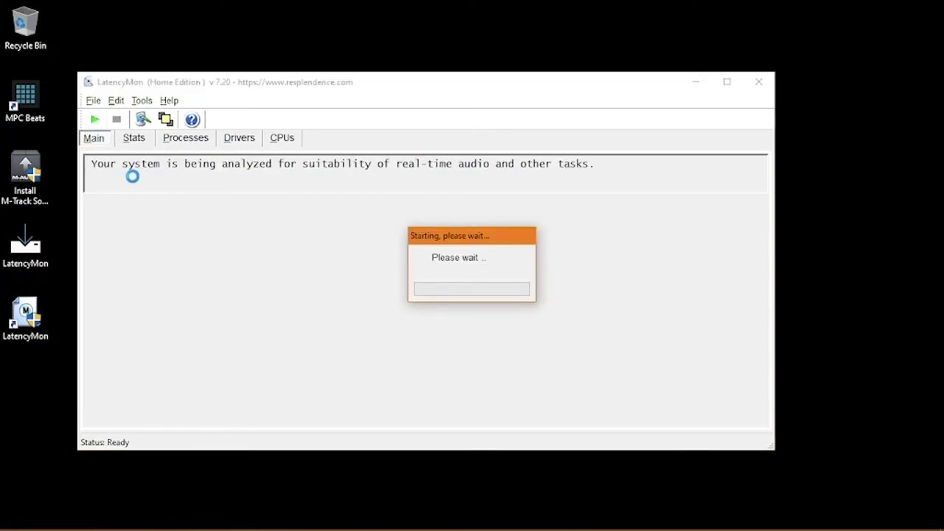
mouse_move(221, 522)
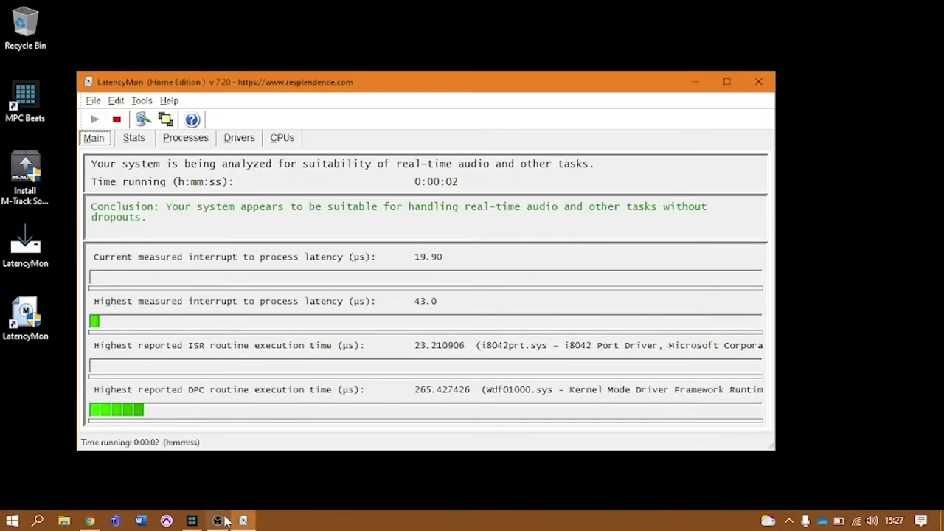
left_click(192, 521)
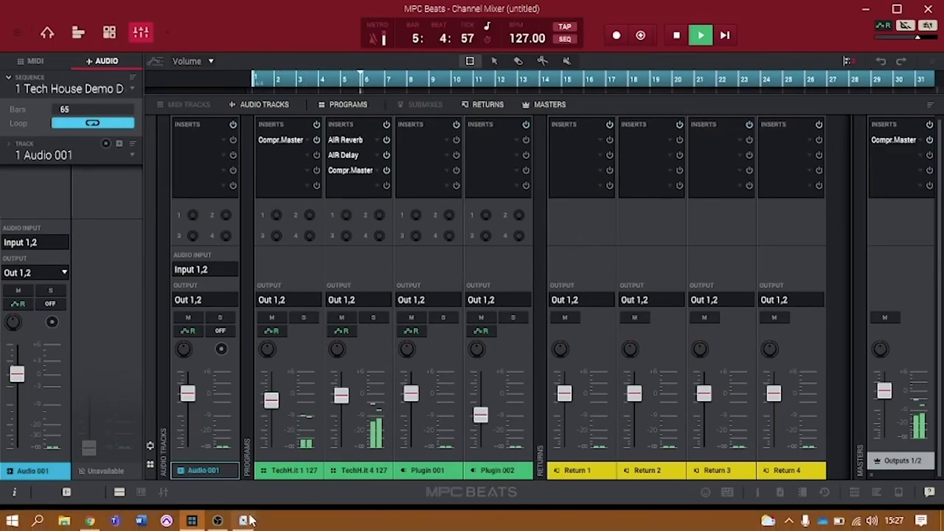
Restore the LatencyMon window from the taskbar over the MPC Beats mixer
left_click(248, 521)
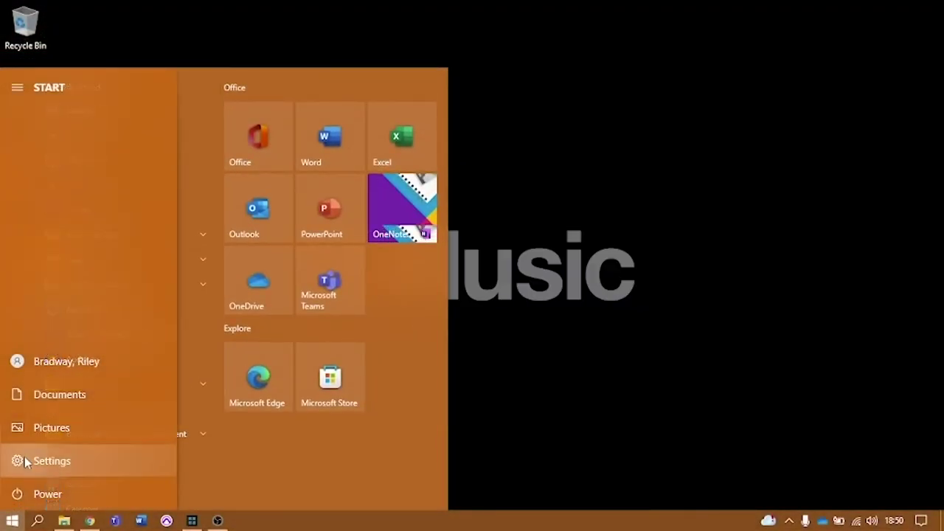
Check pending updates on the Windows Update page, then find and launch Device Manager from Settings search
left_click(26, 461)
type("u")
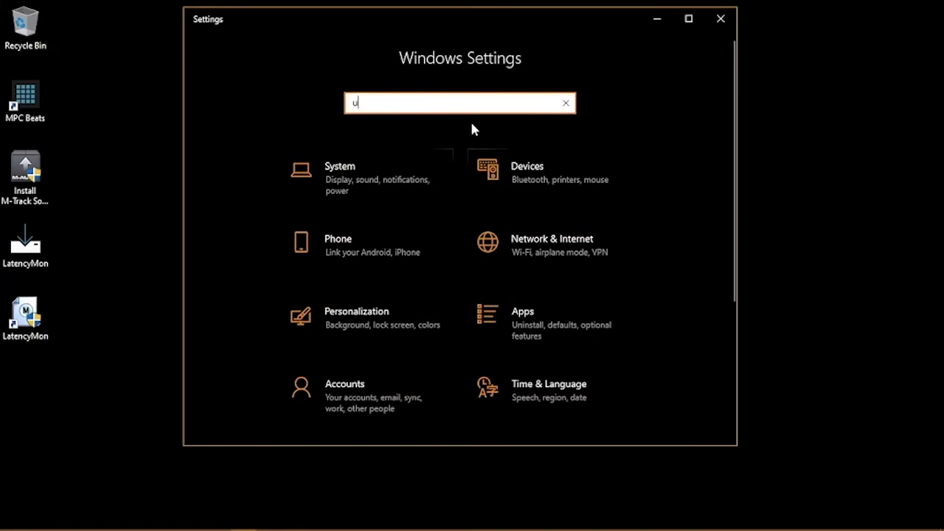
type("pdate")
left_click(495, 130)
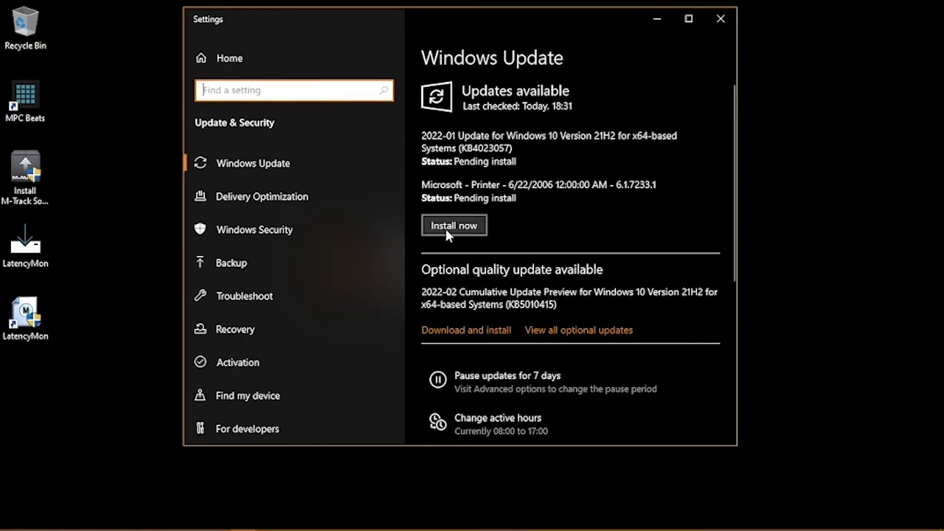
type("device manage")
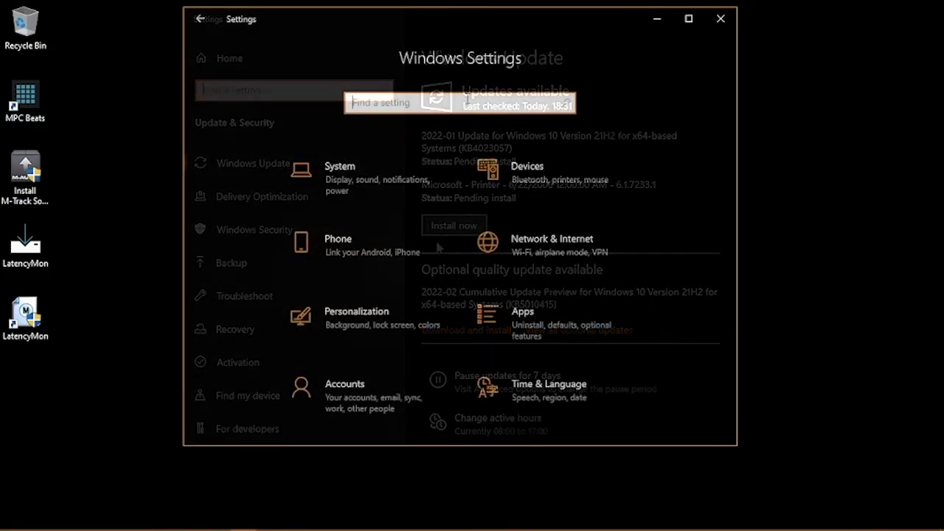
type("r")
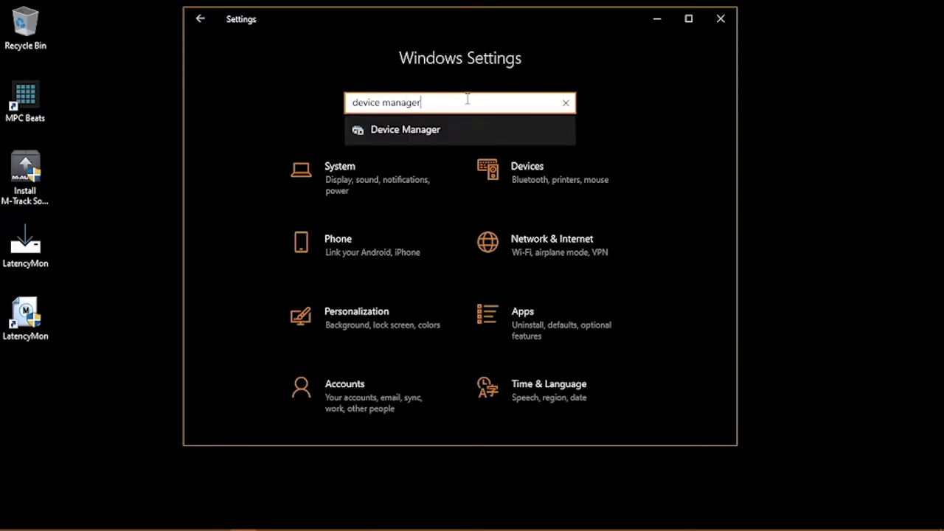
left_click(450, 130)
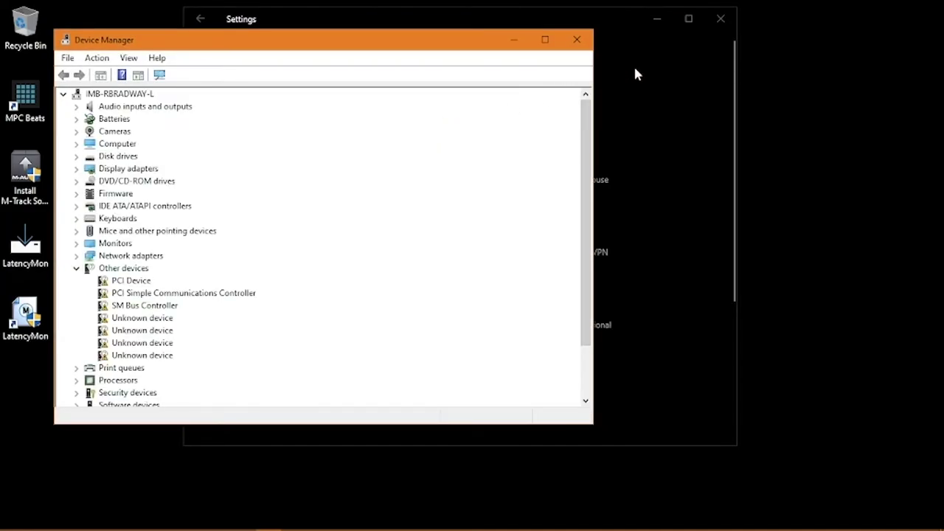
Disable Realtek High Definition Audio under Sound, video and game controllers, confirming with Yes
left_click(721, 19)
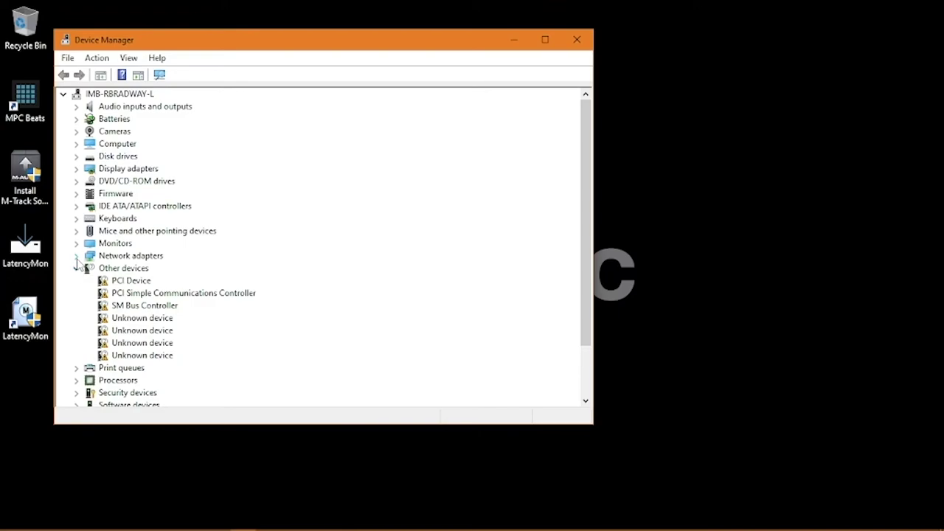
left_click(76, 256)
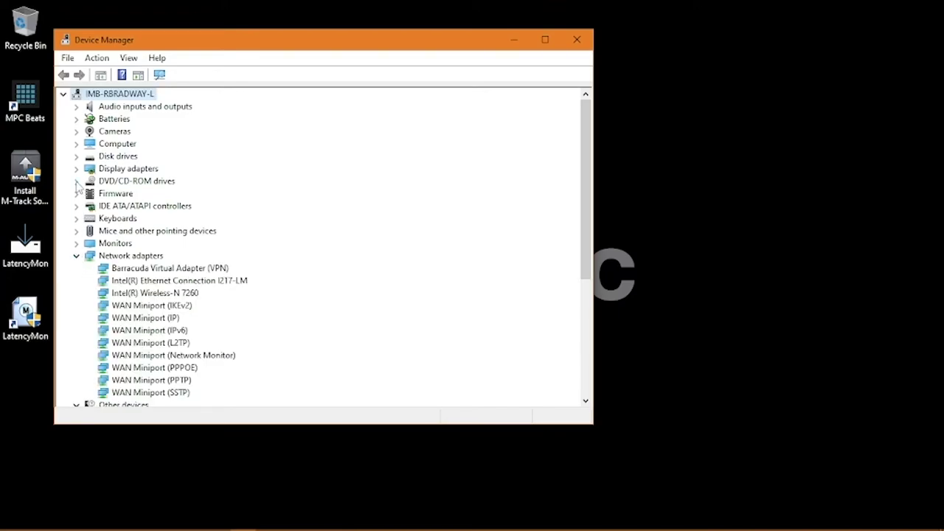
left_click(76, 157)
scroll(79, 162, "down", 6)
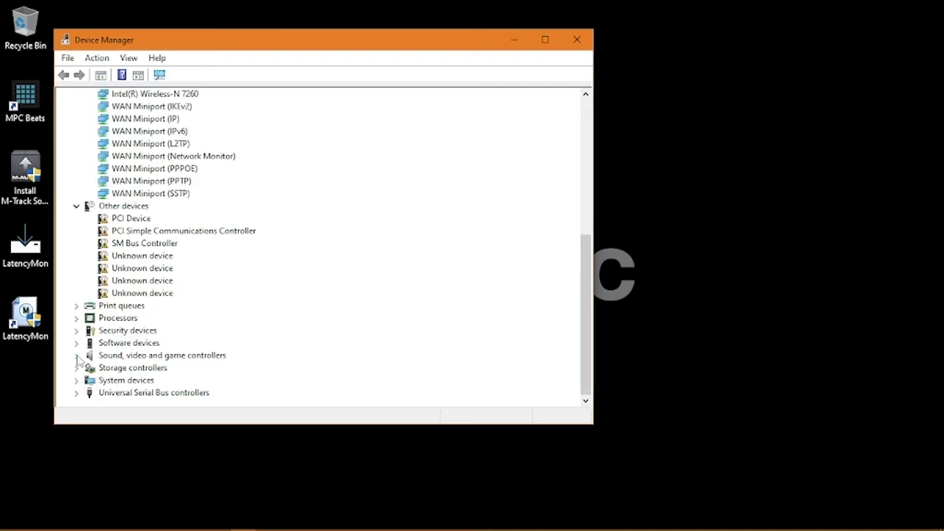
left_click(76, 355)
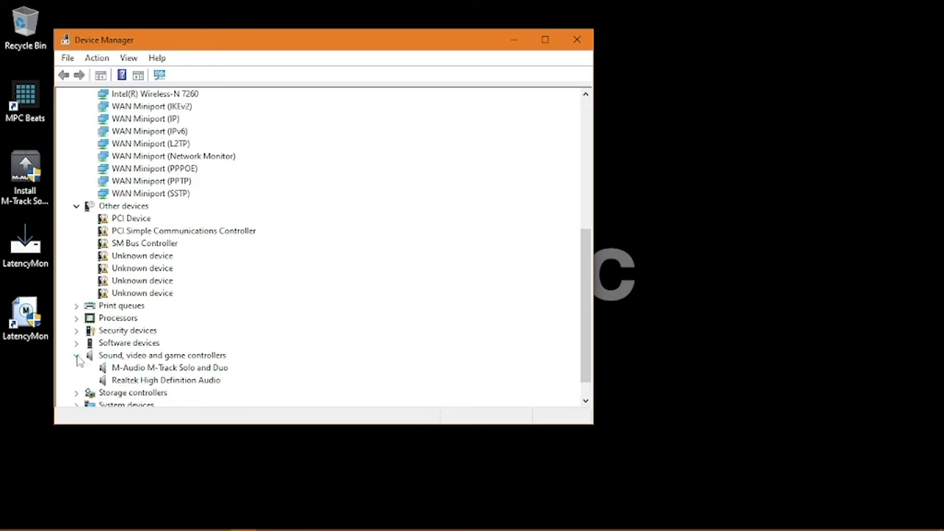
right_click(176, 381)
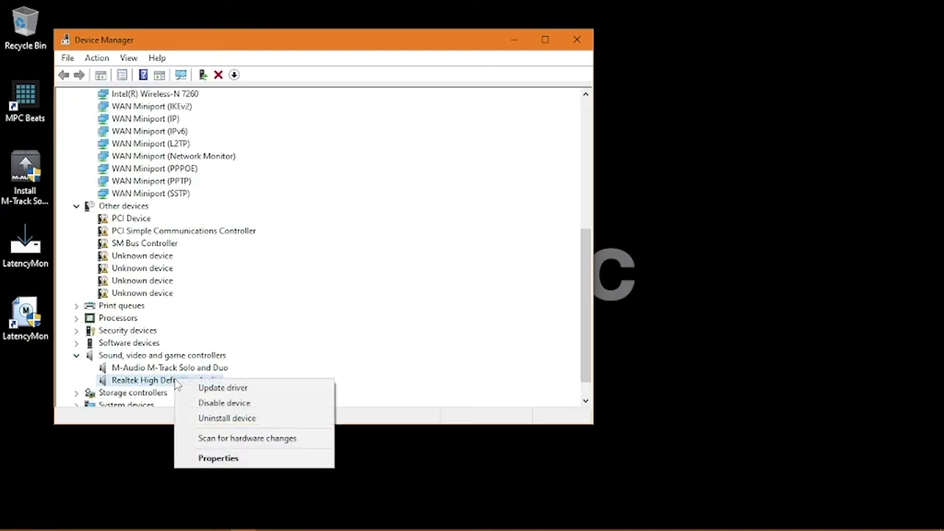
left_click(222, 404)
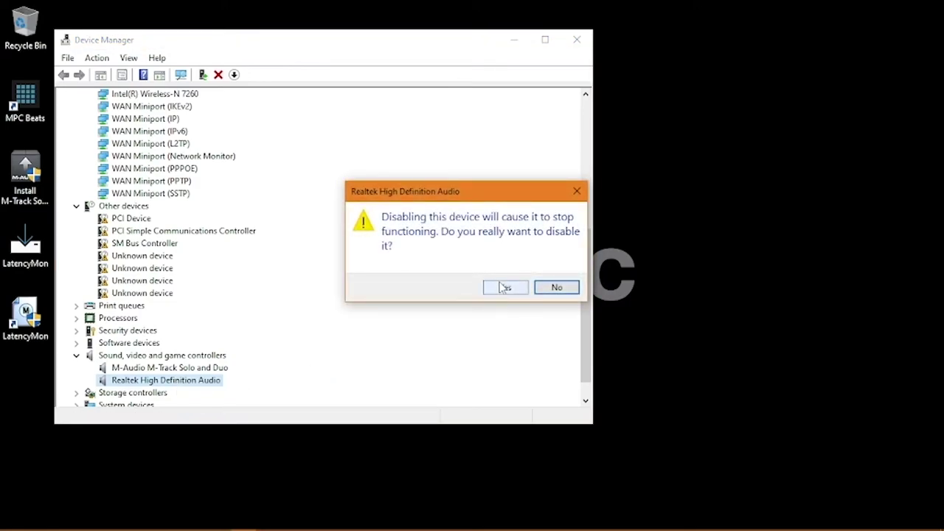
left_click(504, 287)
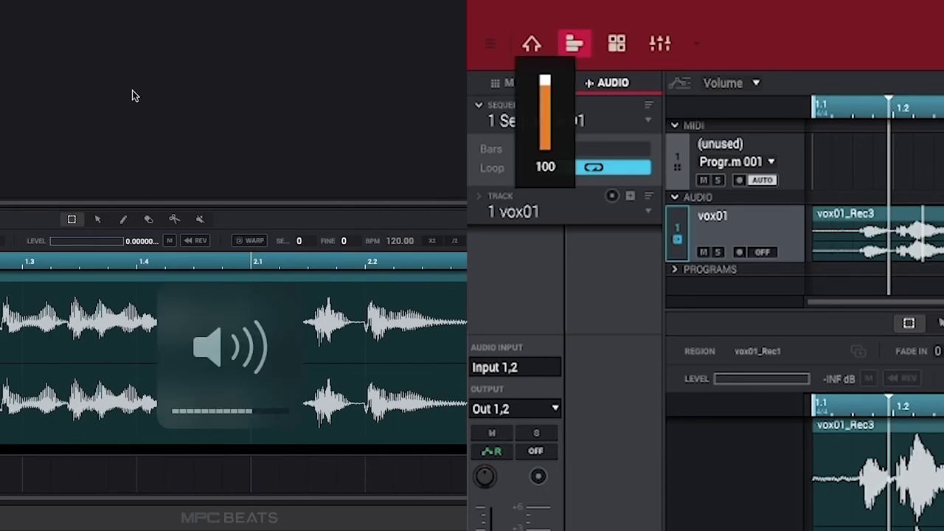
Lower the system volume, set the master output level to about -2.94 dB, and start playback
scroll(425, 53, "down", 5)
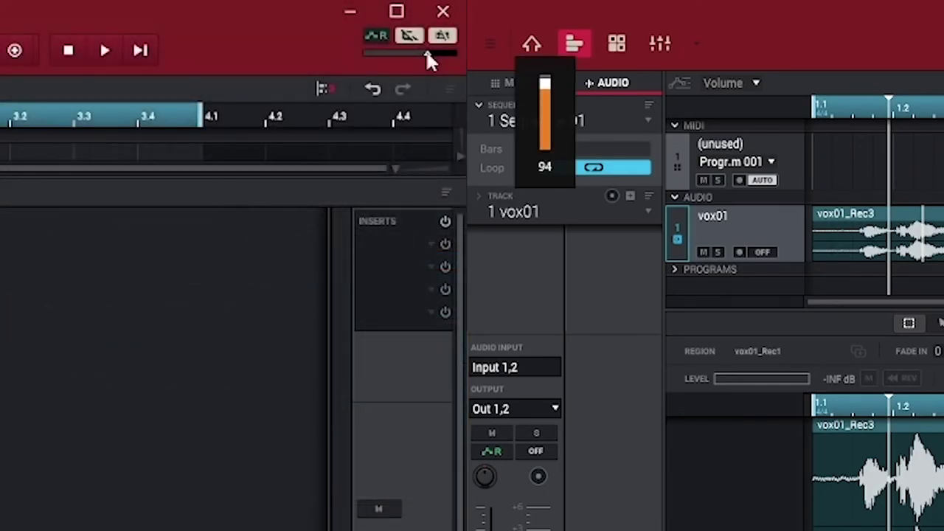
scroll(426, 49, "down", 2)
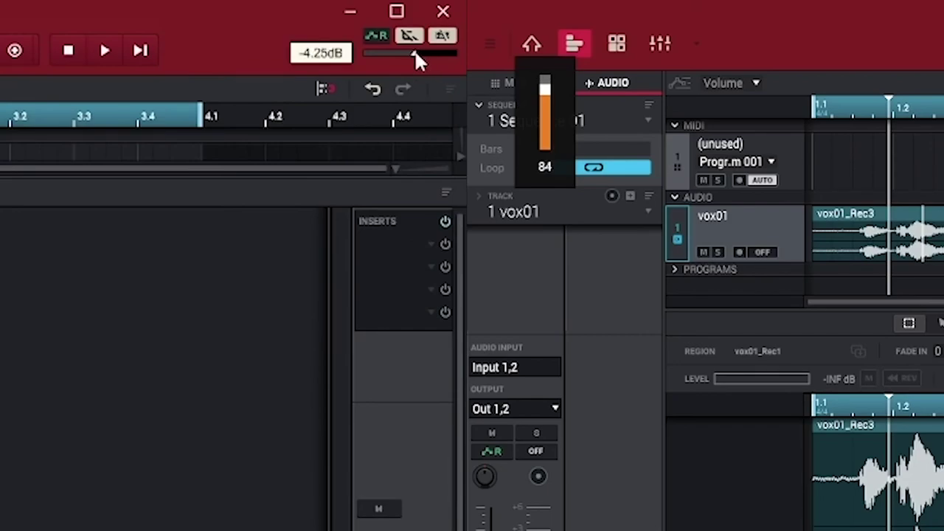
left_click_drag(415, 49, 418, 49)
key("space")
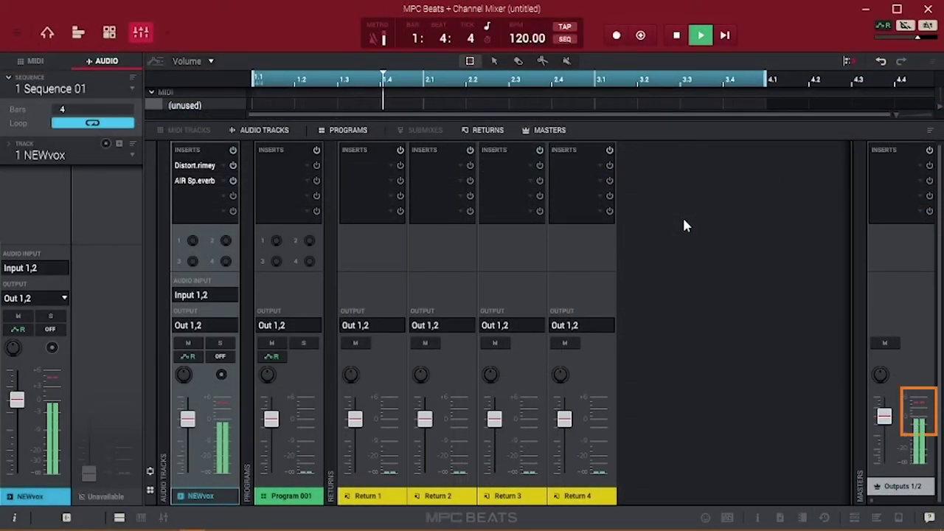
Insert Compressor Master from the Dynamics plugins on the Outputs 1/2 master
key("space")
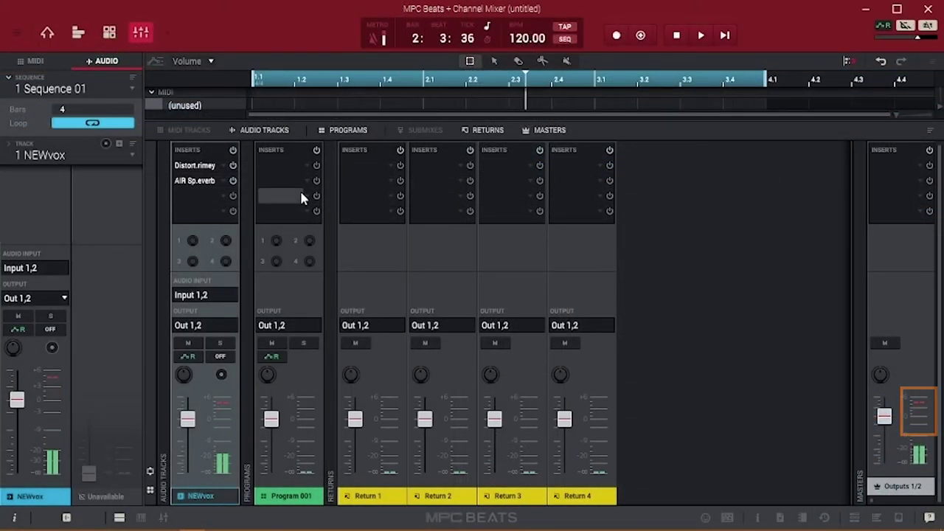
left_click(919, 171)
left_click(651, 67)
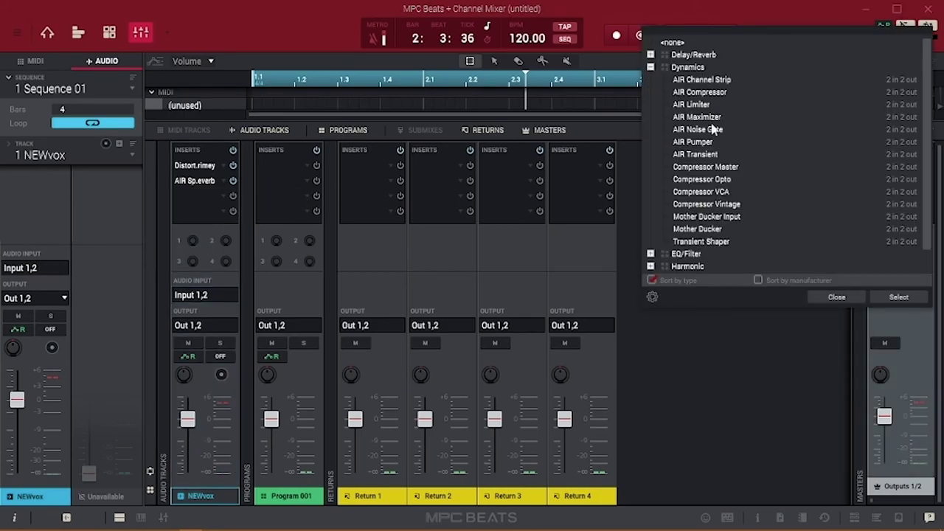
left_click(712, 168)
left_click(904, 298)
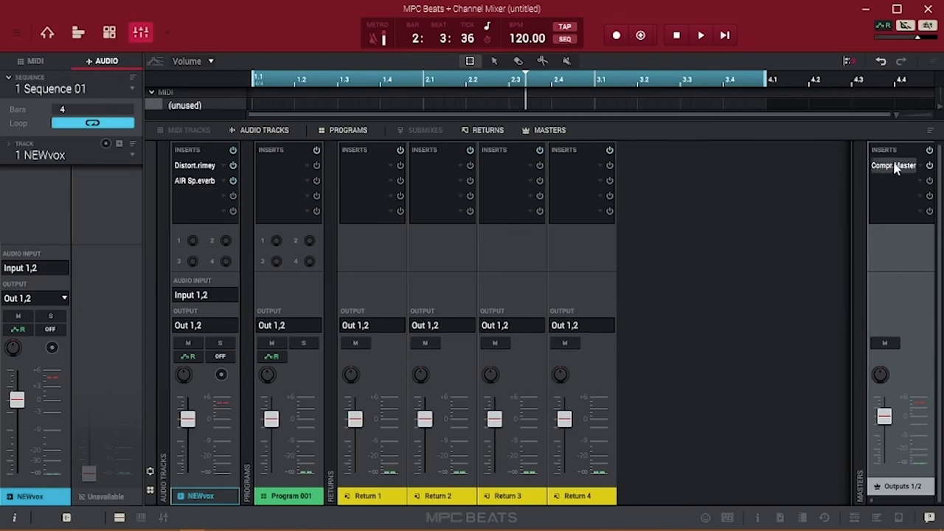
Load the Master Comp preset (ratio 12, threshold -18) on the Master Compressor with playback running
double_click(894, 166)
key("space")
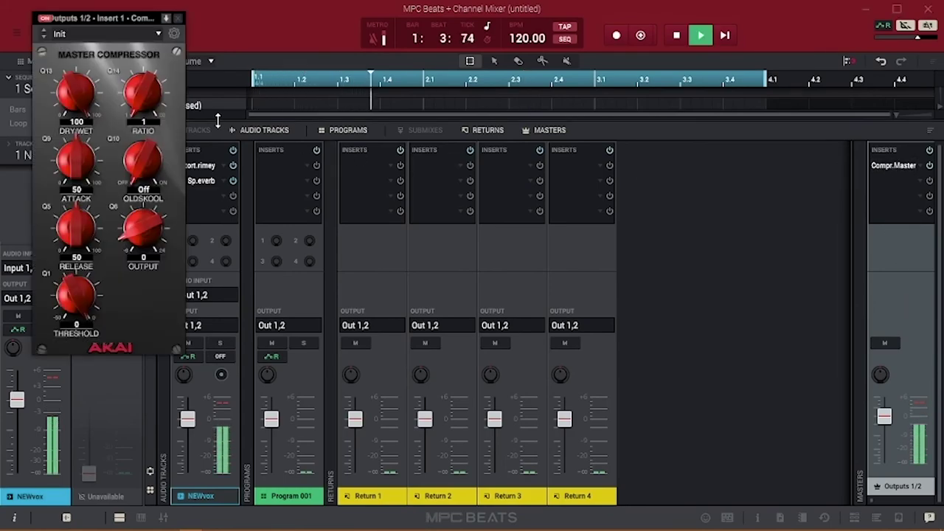
left_click(108, 35)
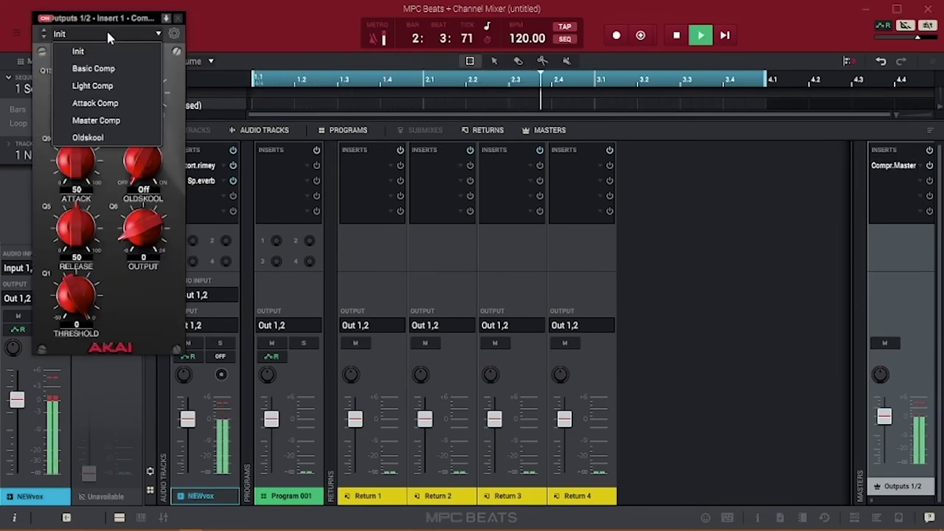
left_click(103, 123)
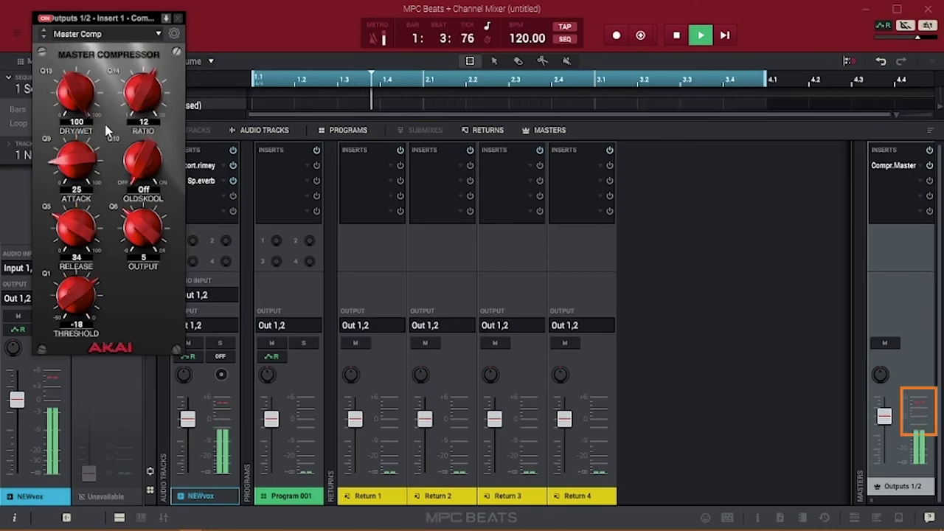